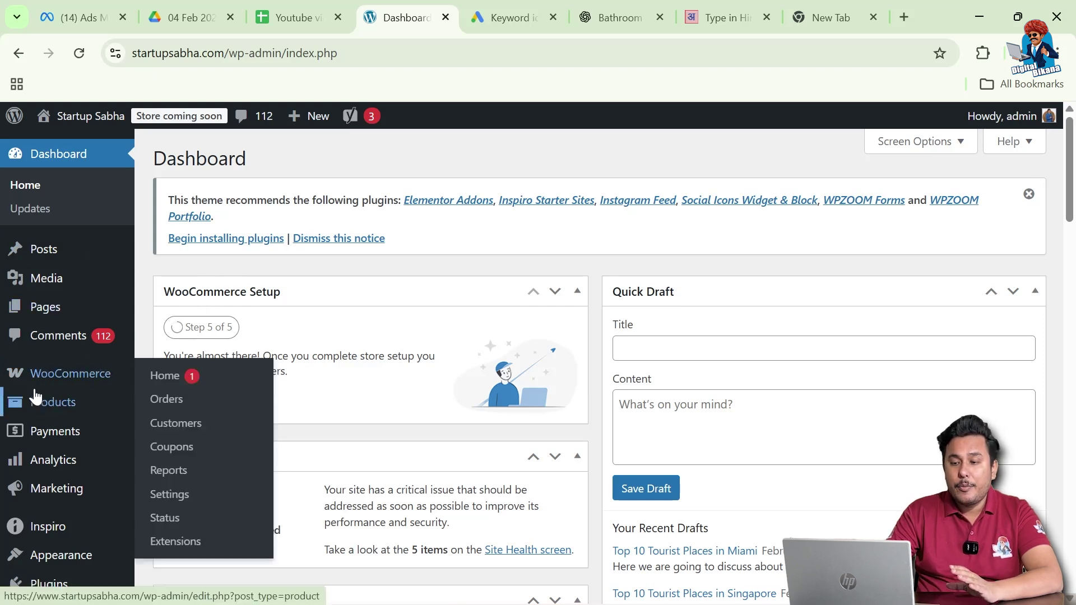
- Start a new product and name it Digital Bikana T-Shirt
mouse_move(48, 407)
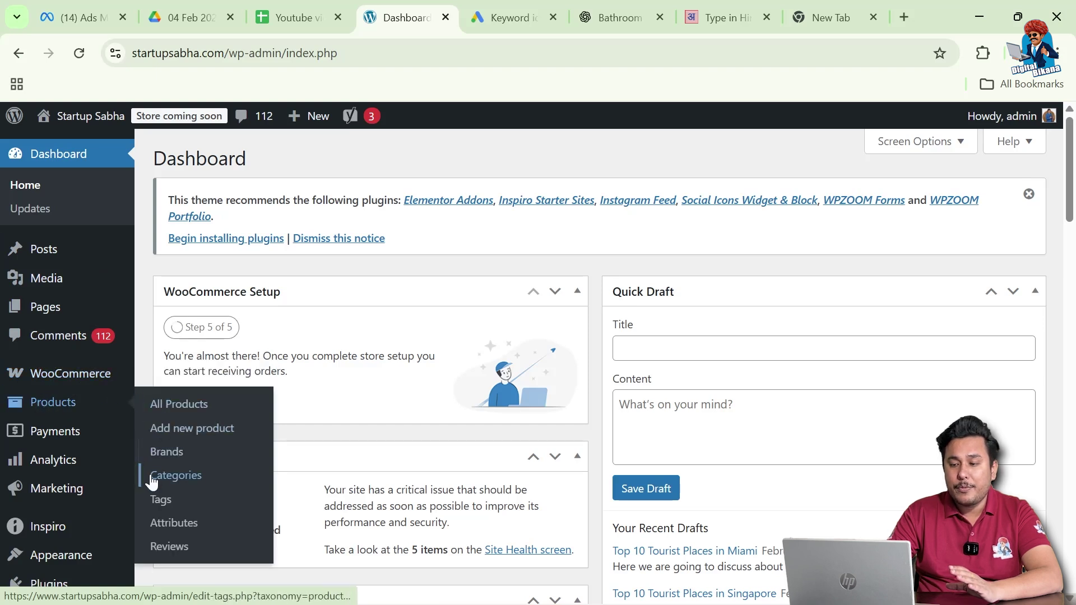
left_click(174, 433)
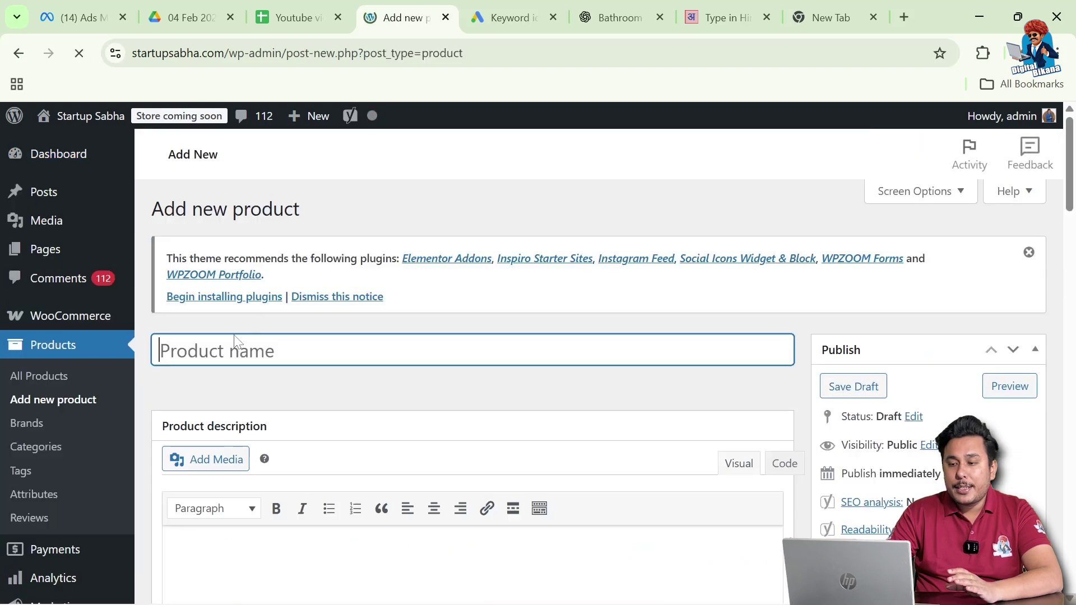
scroll(254, 356, "down", 1)
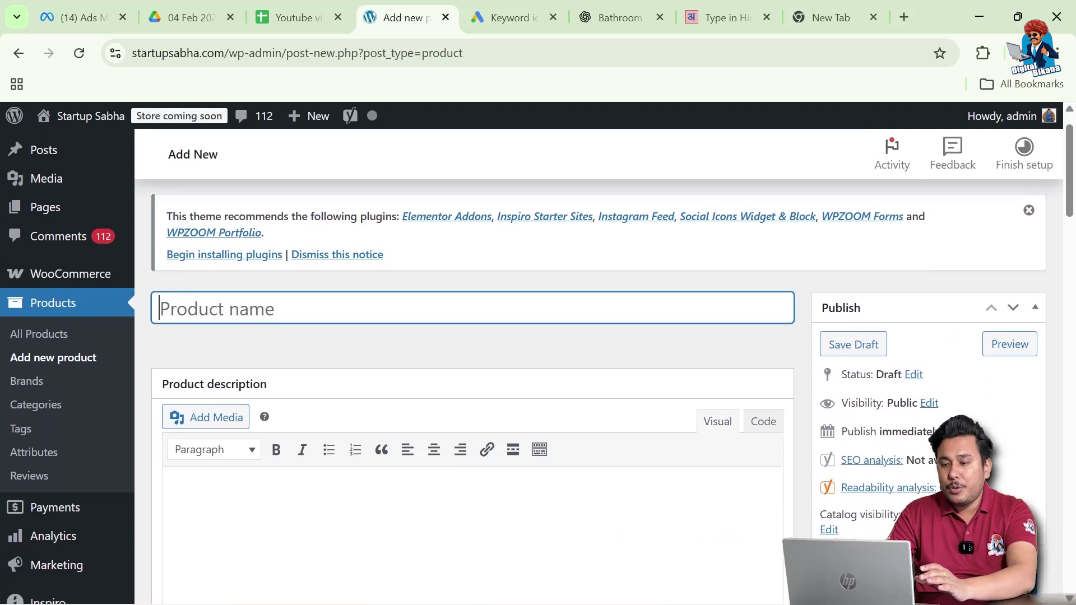
type("Digital Bi")
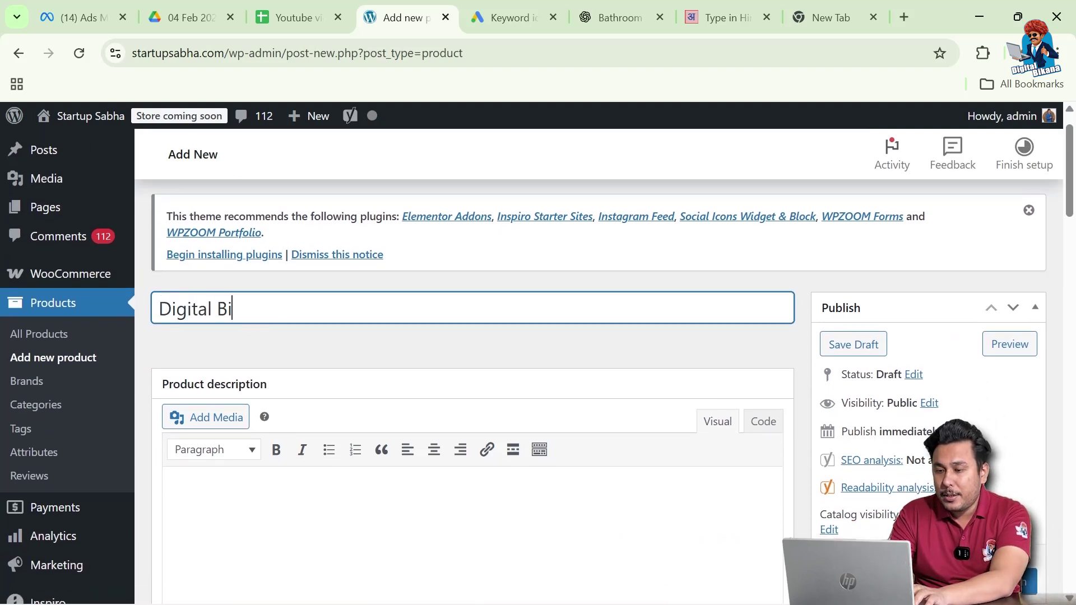
type("kana T-S")
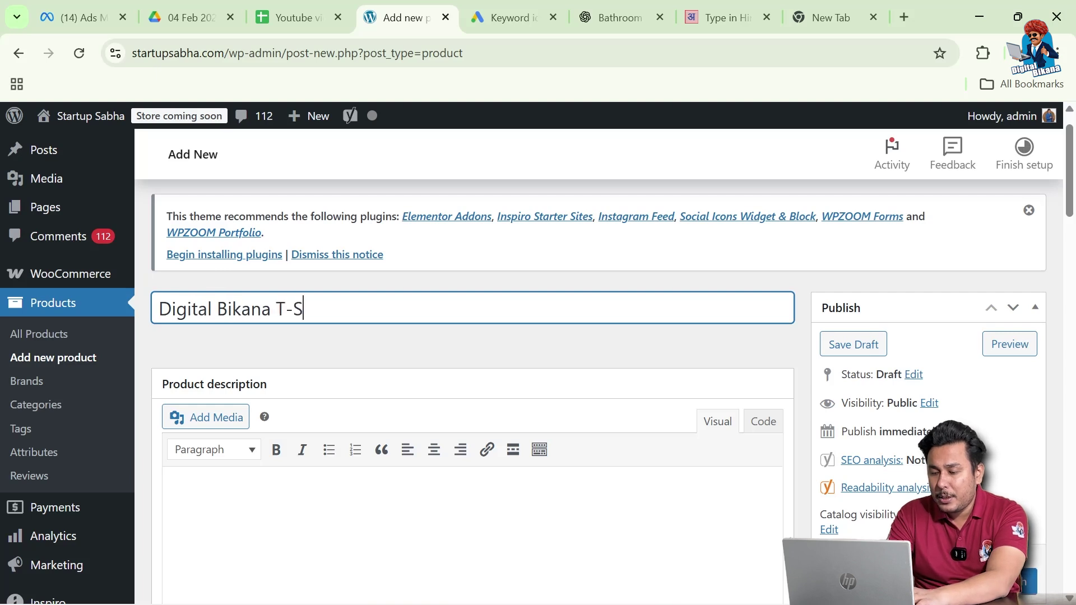
type("hirt")
key("Tab")
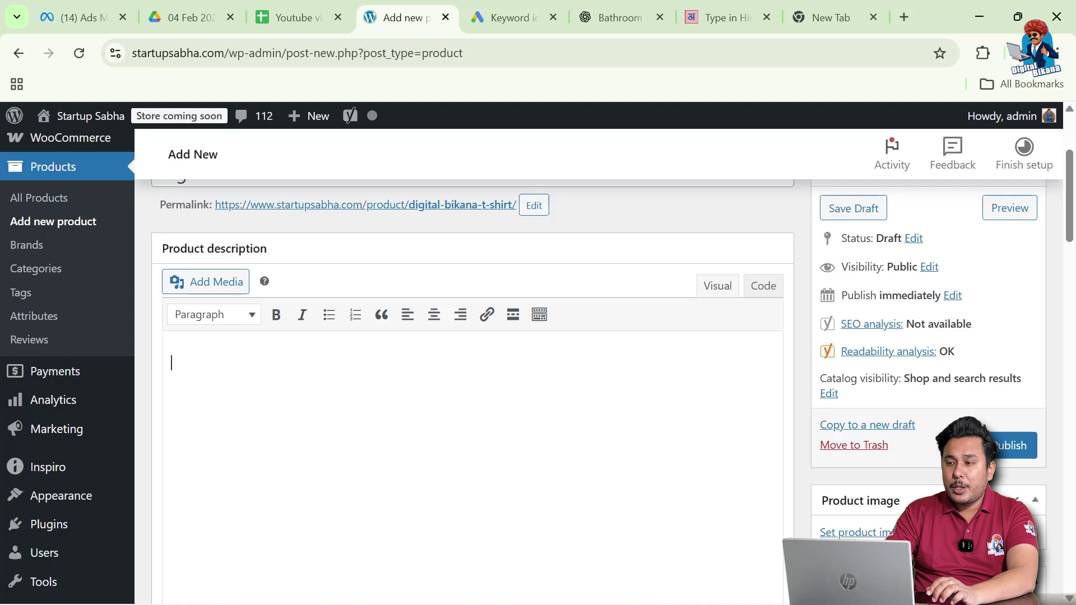
- Fill the product description with the round neck cotton T-shirt text from the ChatGPT conversation
left_click(594, 18)
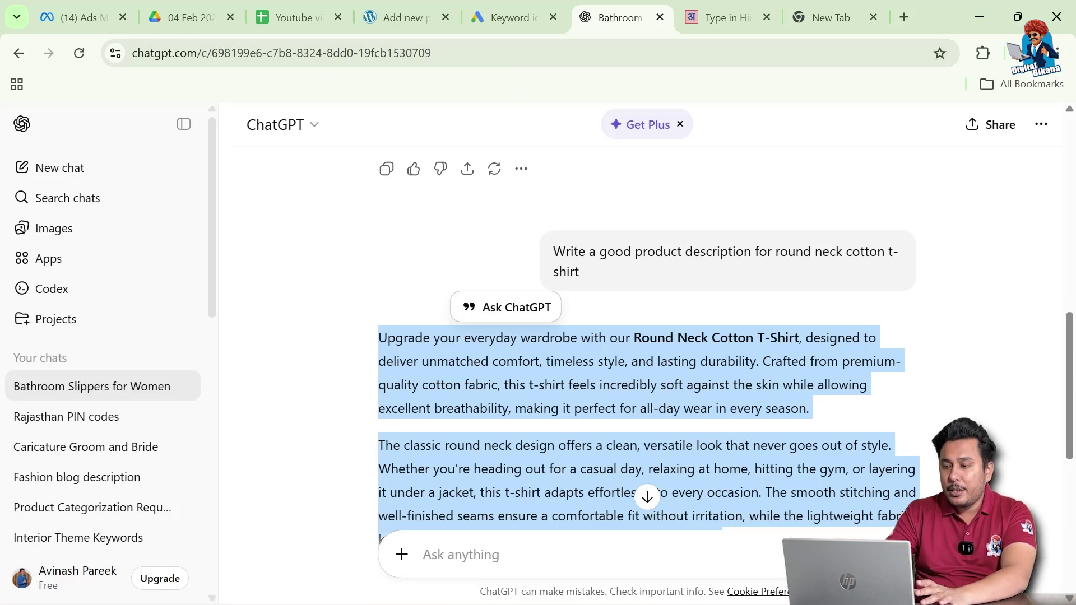
left_click(398, 18)
key("ctrl+v")
scroll(471, 364, "up", 3)
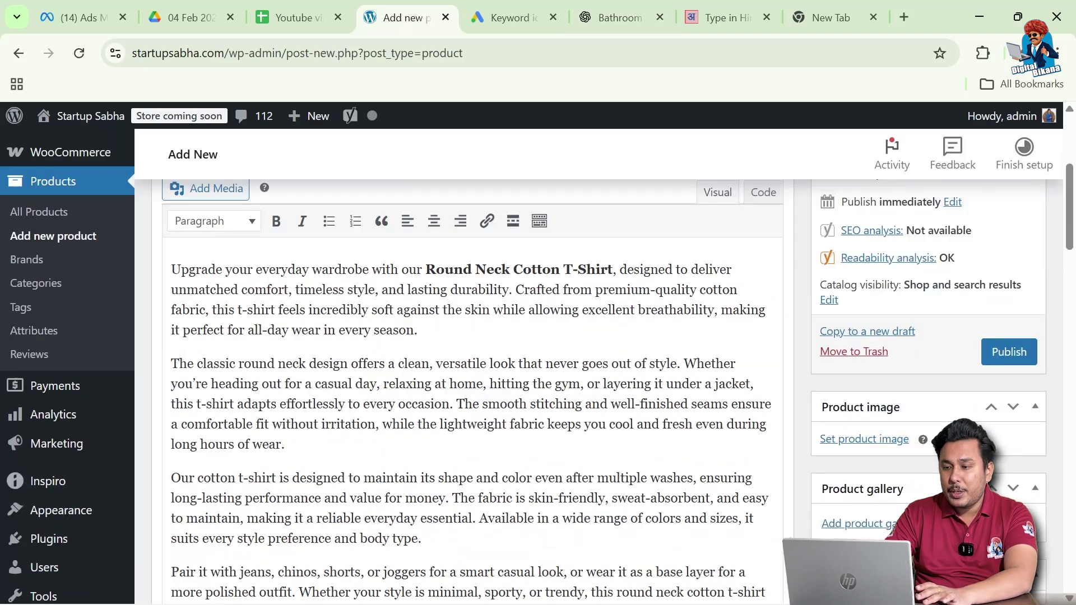
- Set the navy printed T-shirt picture t-shirt-design-2336850_1280.jpg from the media library as the product image
scroll(471, 364, "down", 3)
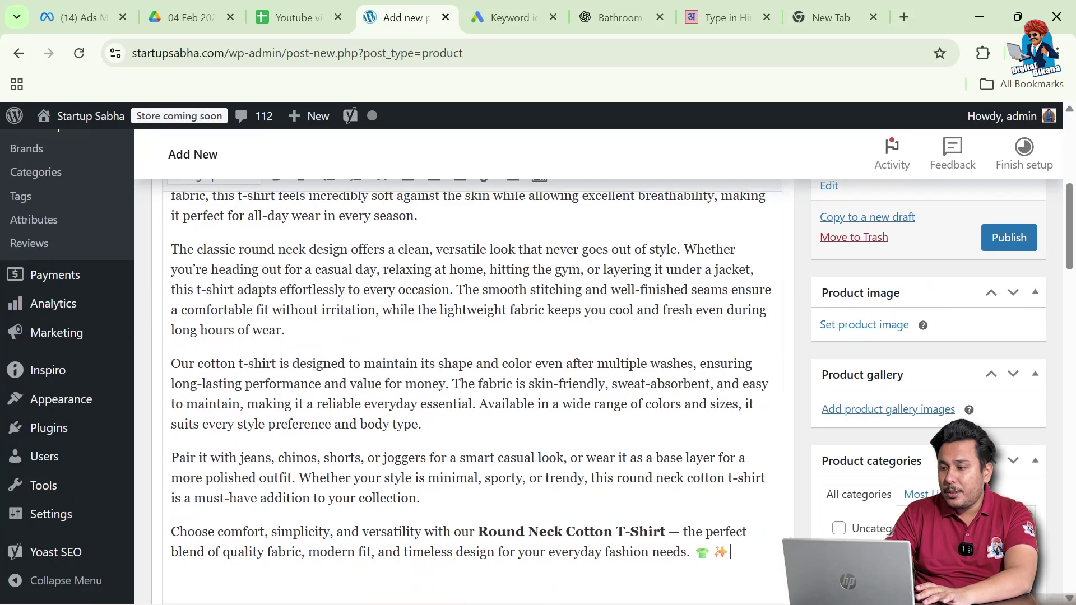
left_click(863, 327)
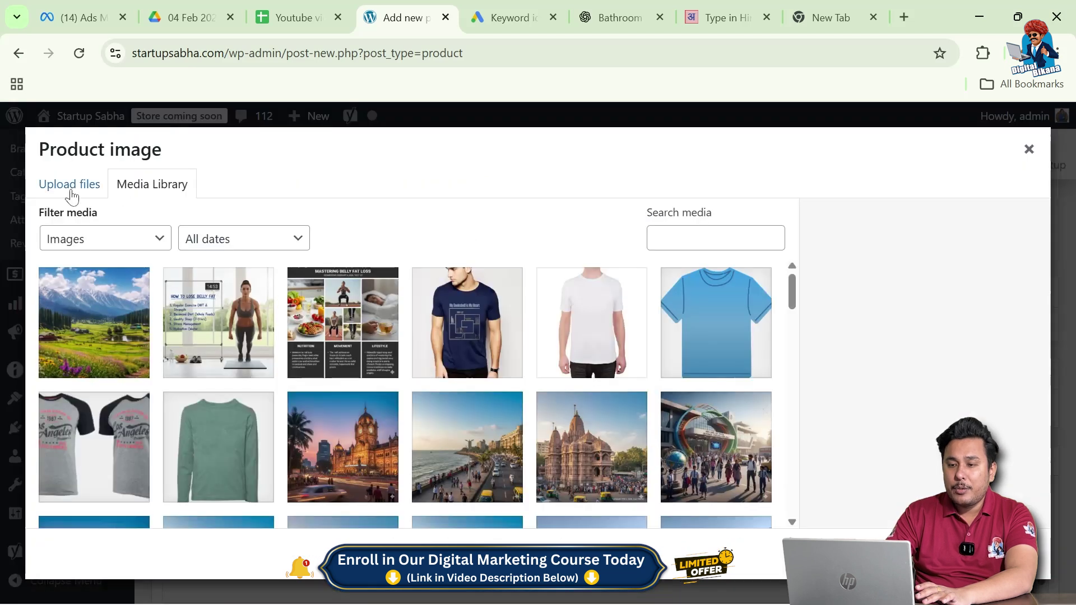
left_click(70, 189)
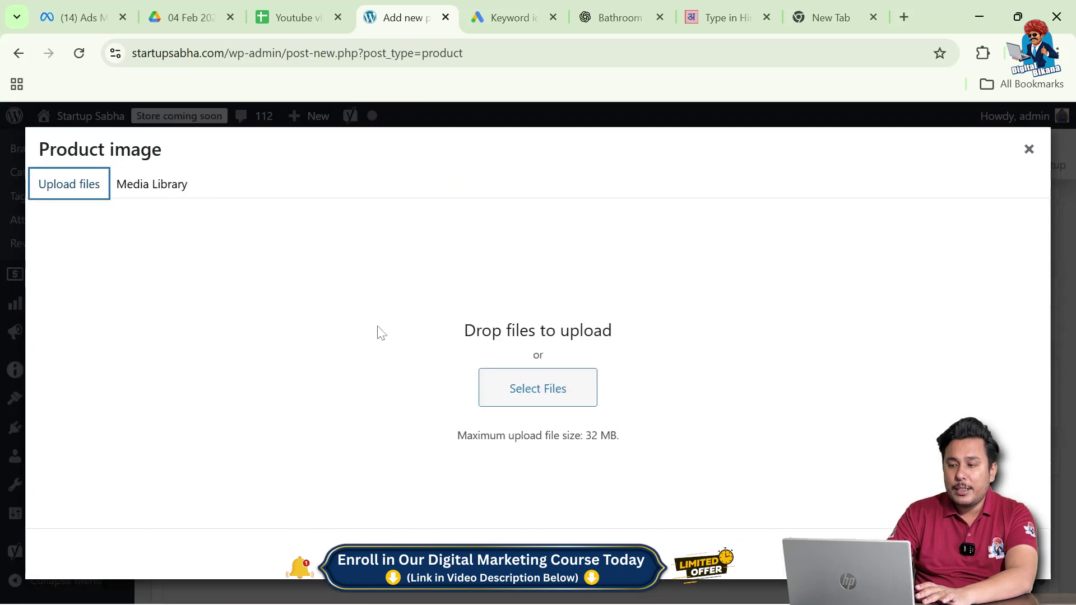
left_click(561, 399)
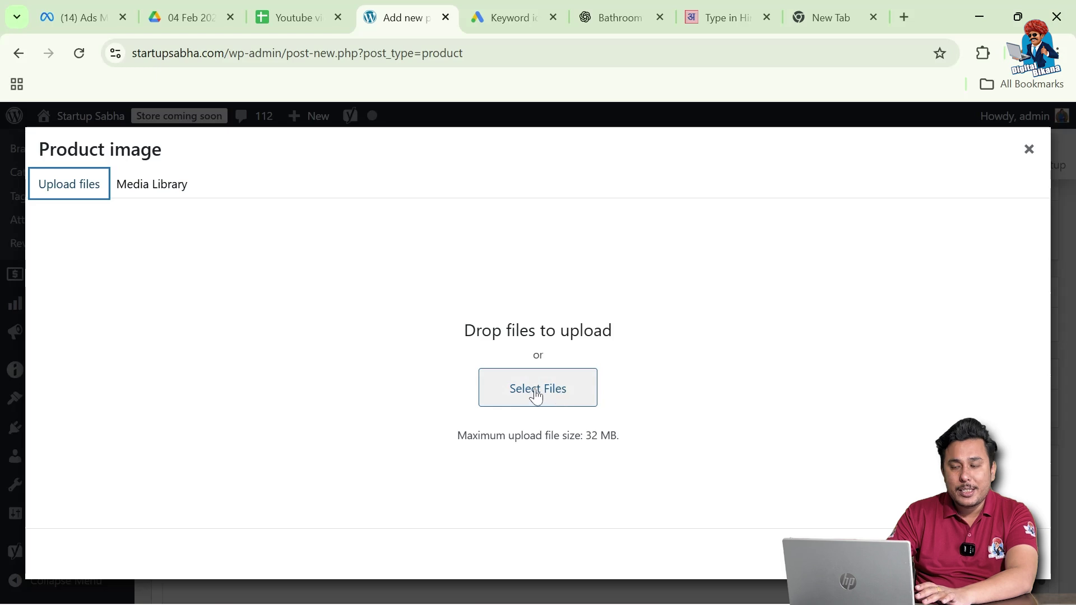
left_click(166, 196)
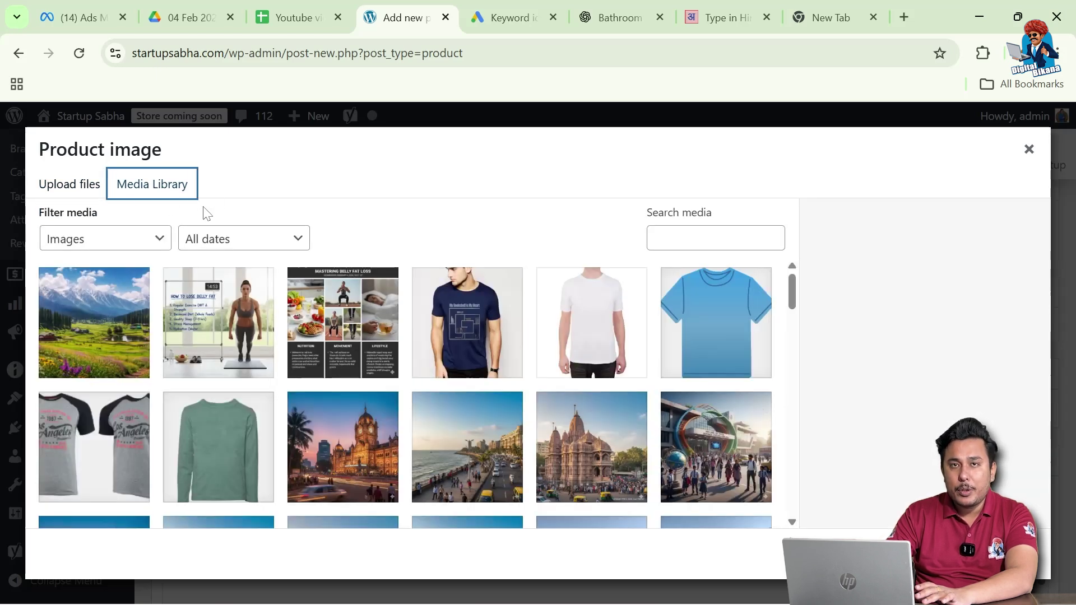
left_click(503, 322)
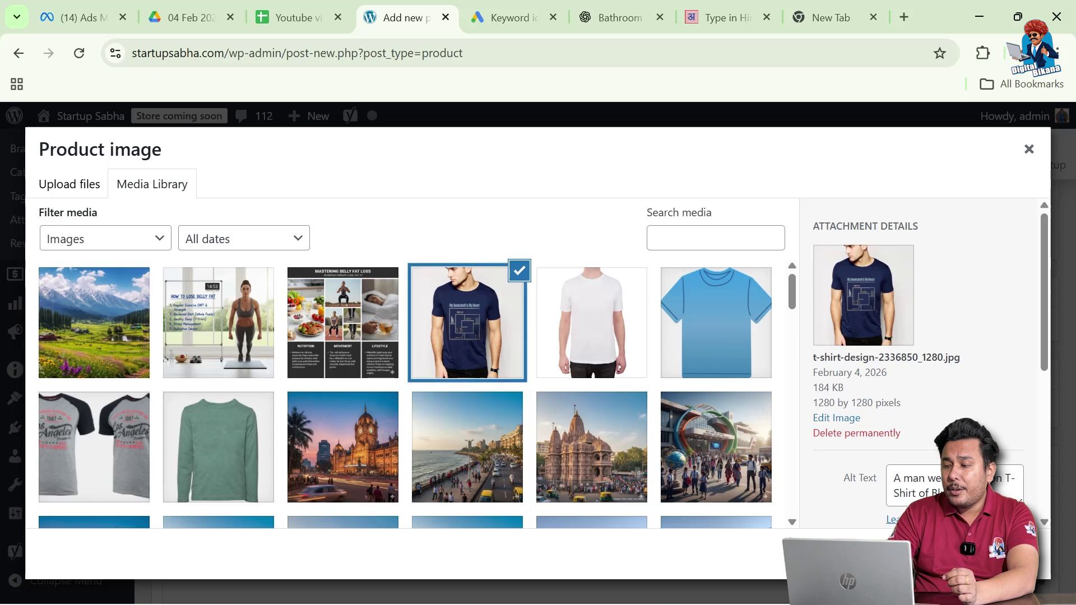
left_click(990, 555)
- Add the white T-shirt (t-shirt-1278404_1280.jpg) and blue T-shirt (t-shirt-150524_1280.png) images to the product gallery
scroll(920, 361, "down", 6)
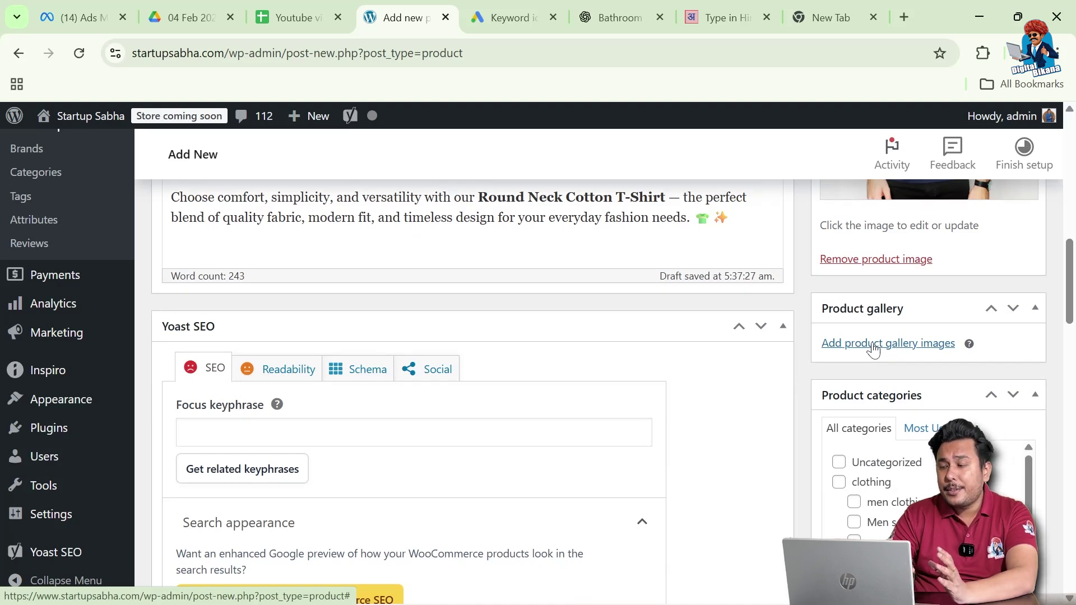
scroll(847, 303, "up", 2)
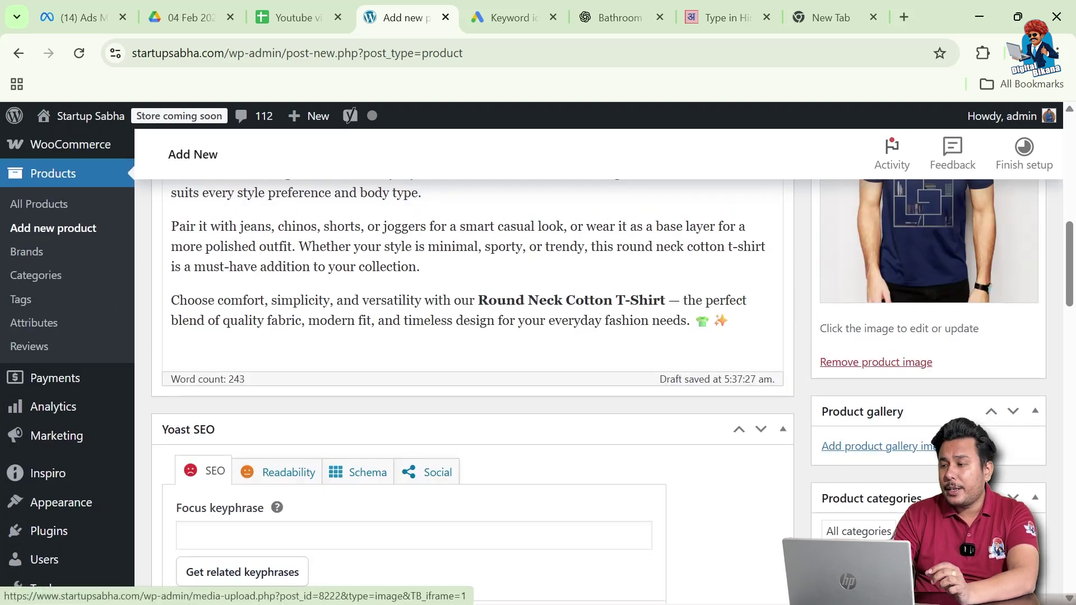
left_click(867, 449)
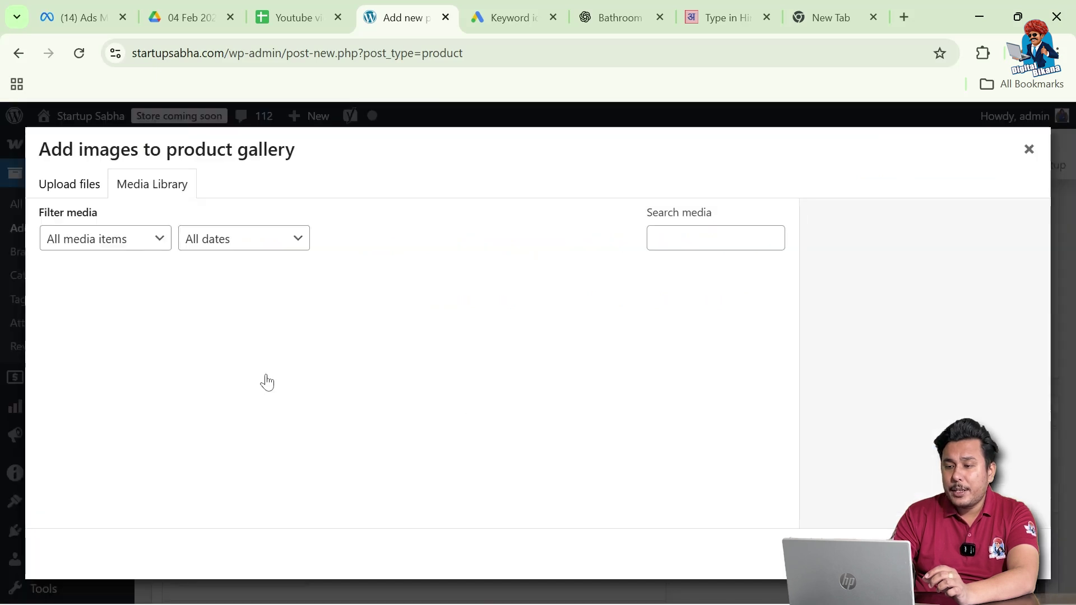
left_click(564, 355)
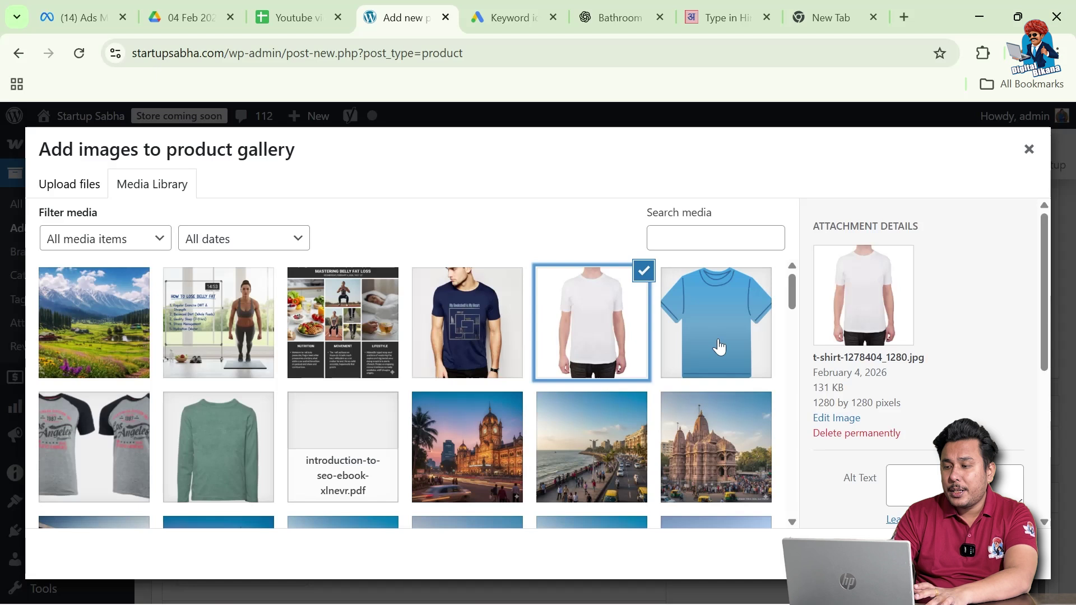
left_click(716, 348)
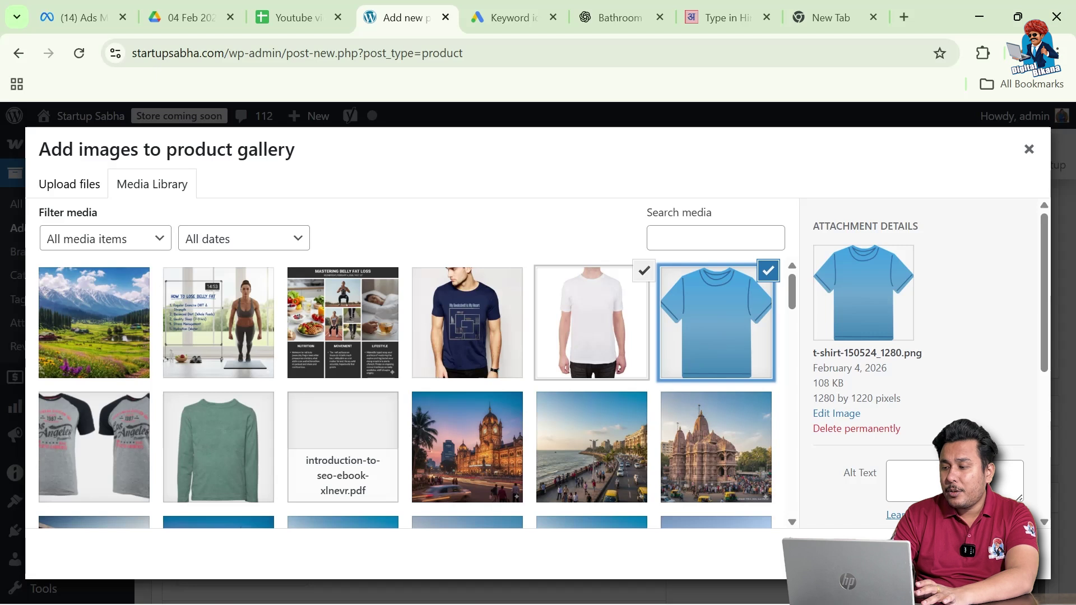
left_click(1004, 553)
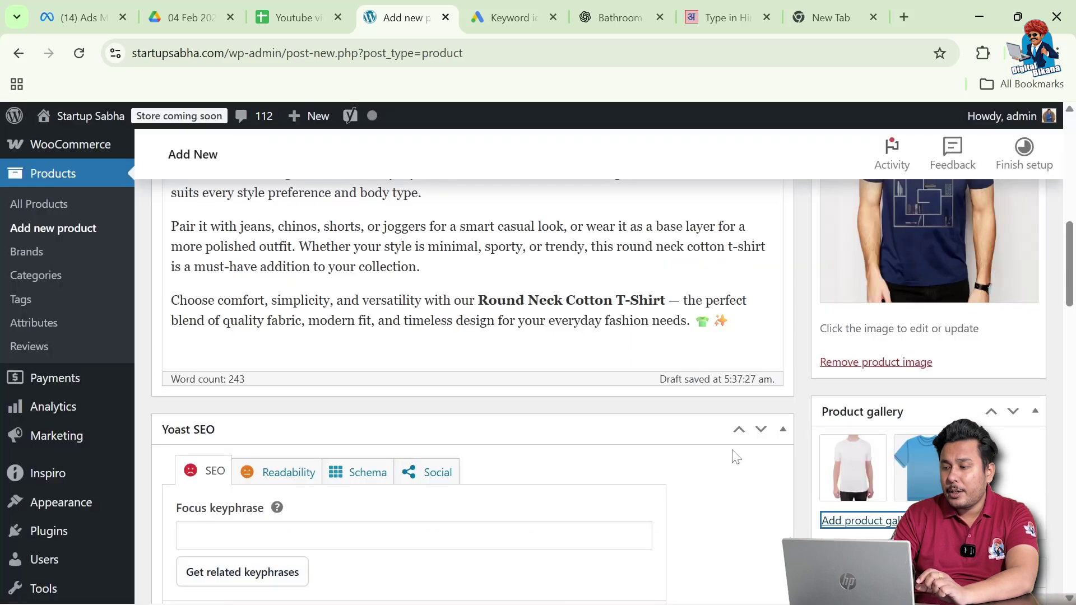
- Assign the product to the clothing category and its men clothing subcategory
scroll(803, 426, "down", 4)
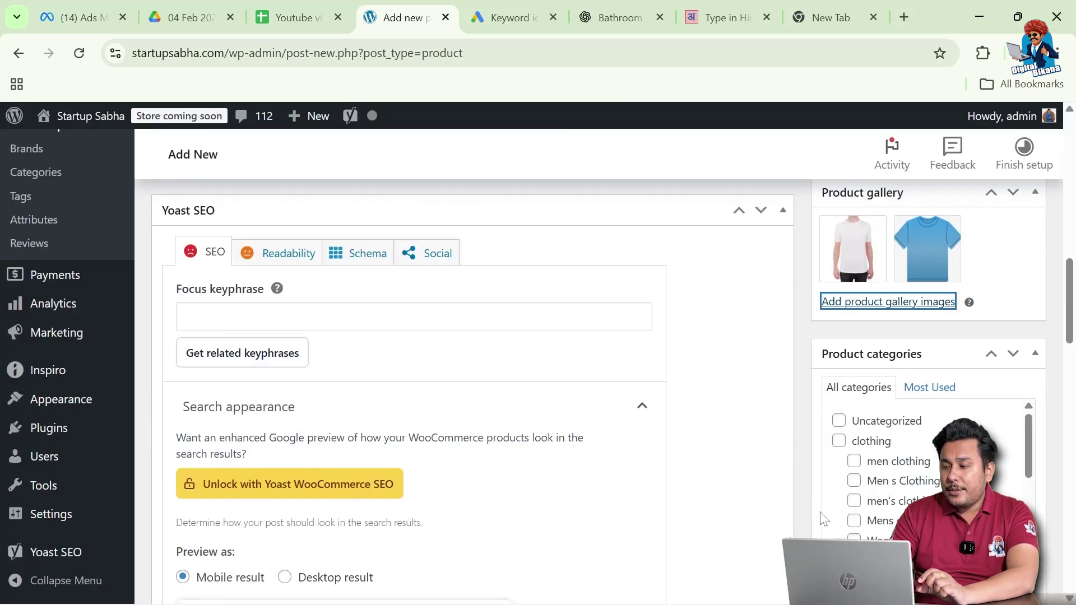
scroll(807, 503, "down", 1)
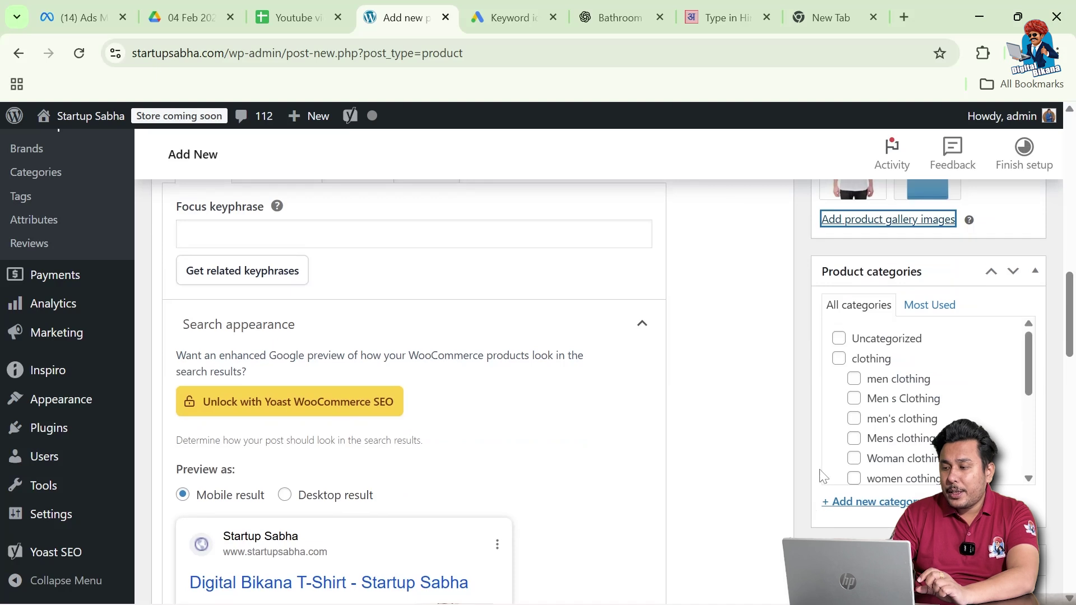
left_click(841, 362)
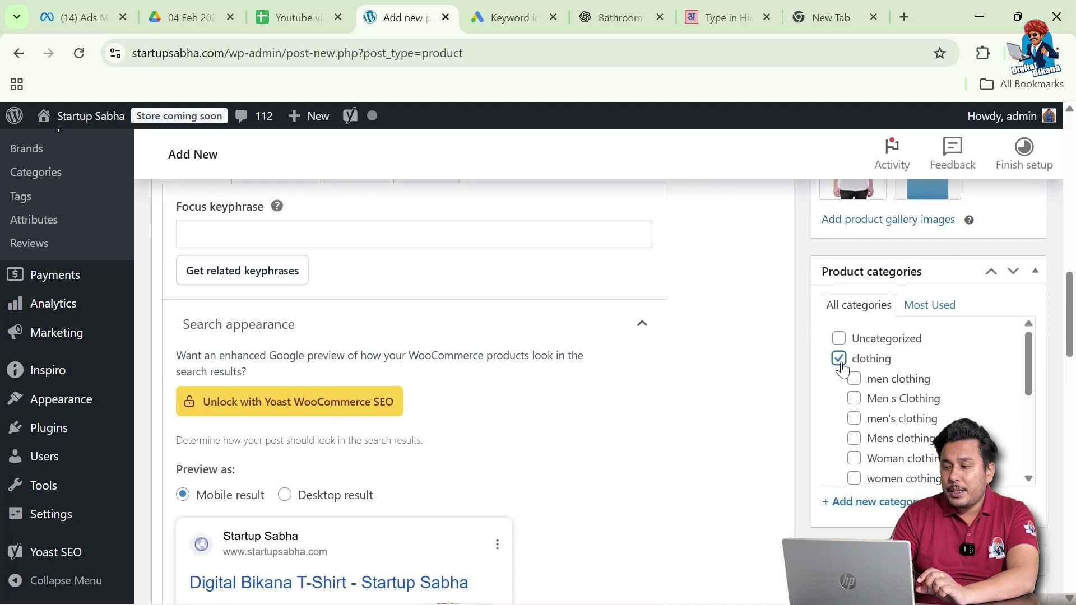
left_click(858, 385)
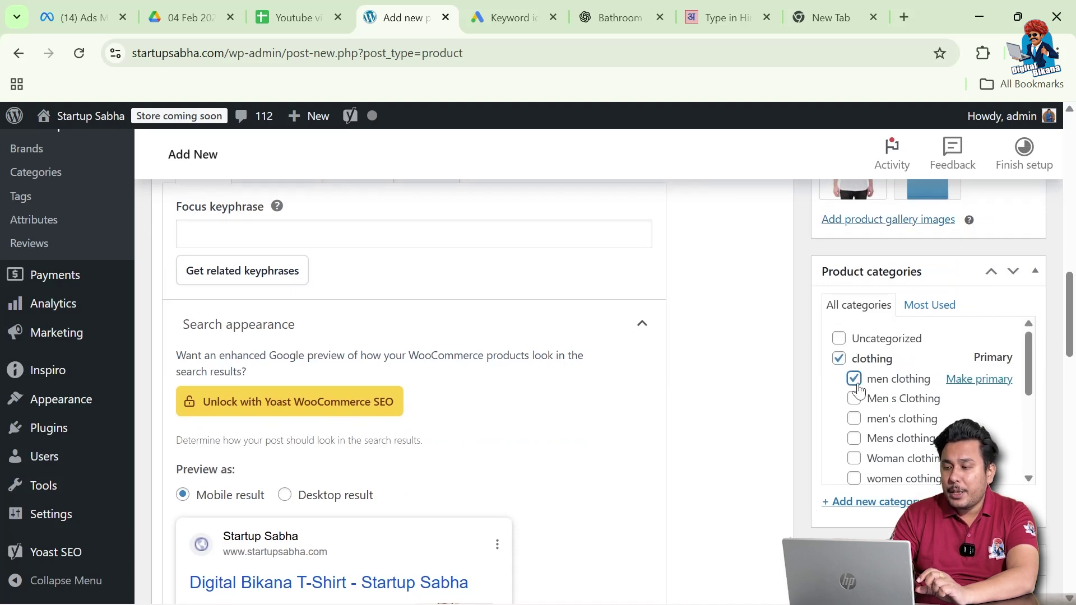
- Review the Yoast SEO settings and the product categories, tags and brands sections of the product form
scroll(749, 480, "down", 1)
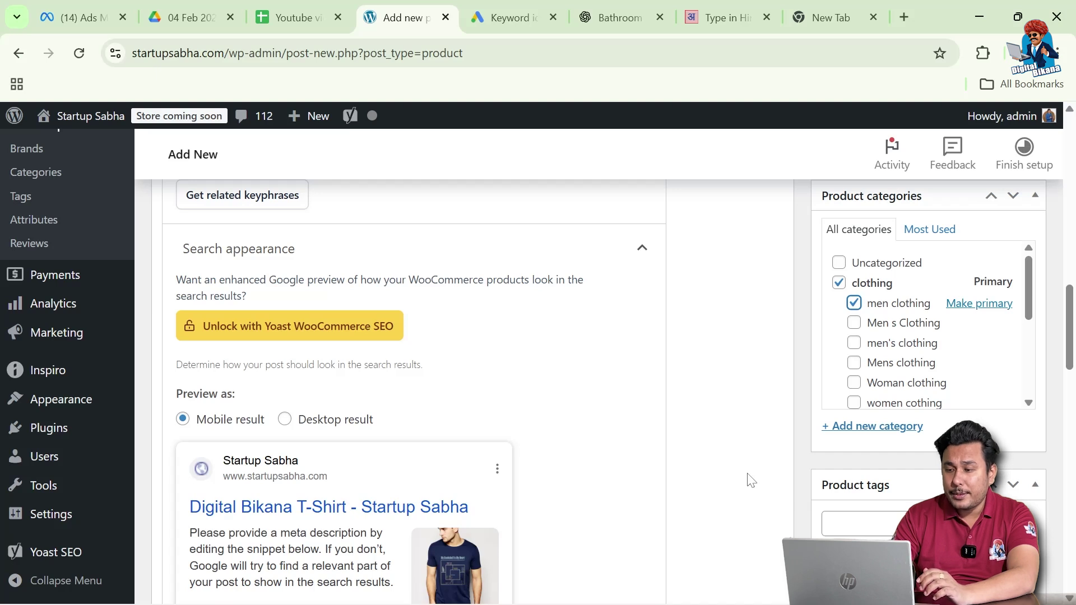
scroll(751, 480, "down", 1)
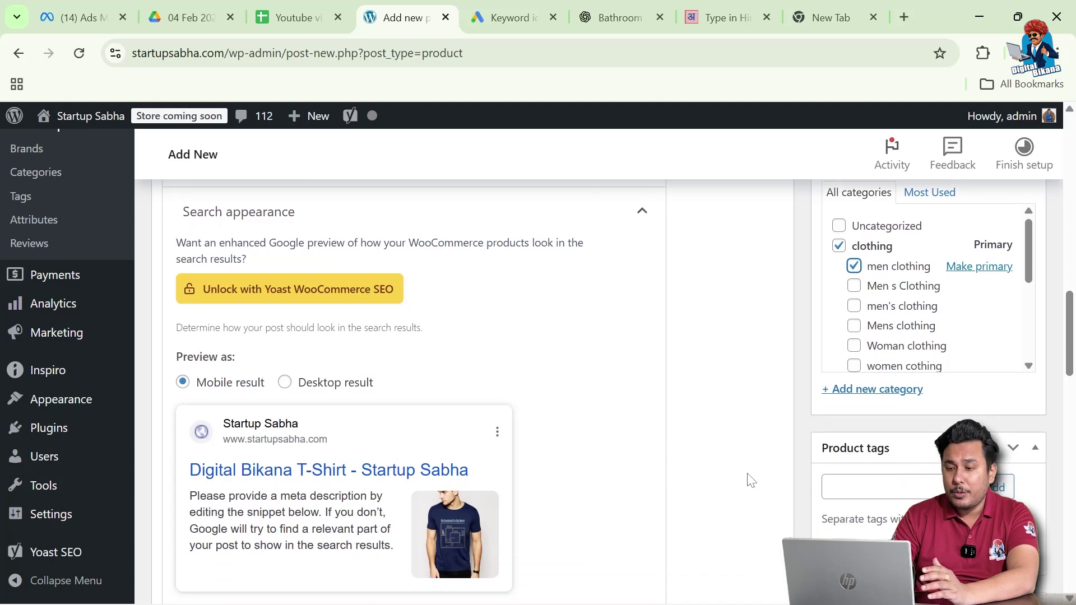
scroll(751, 480, "up", 3)
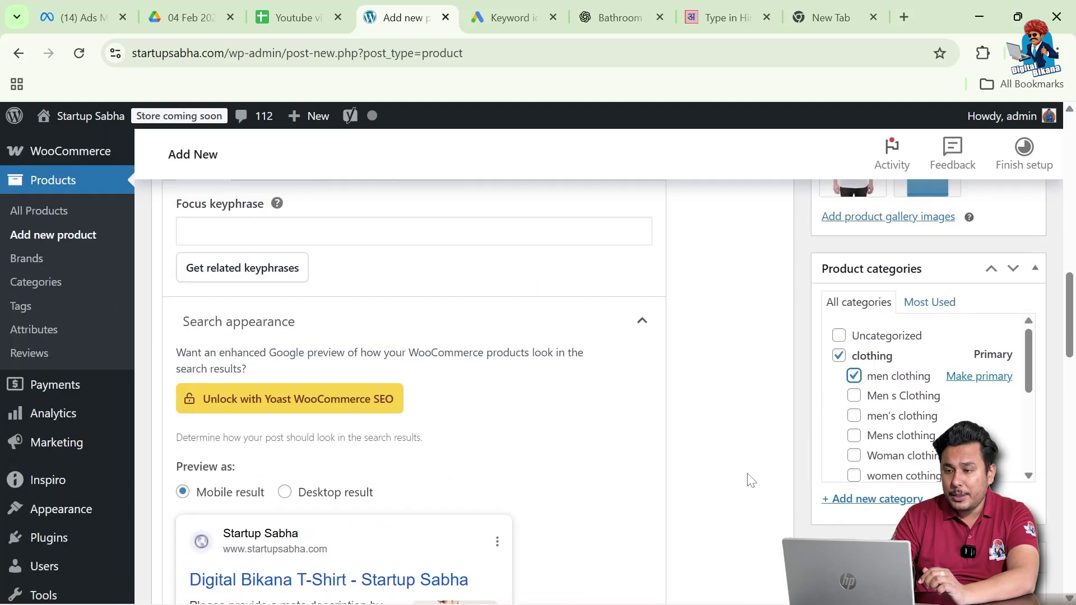
scroll(691, 435, "down", 7)
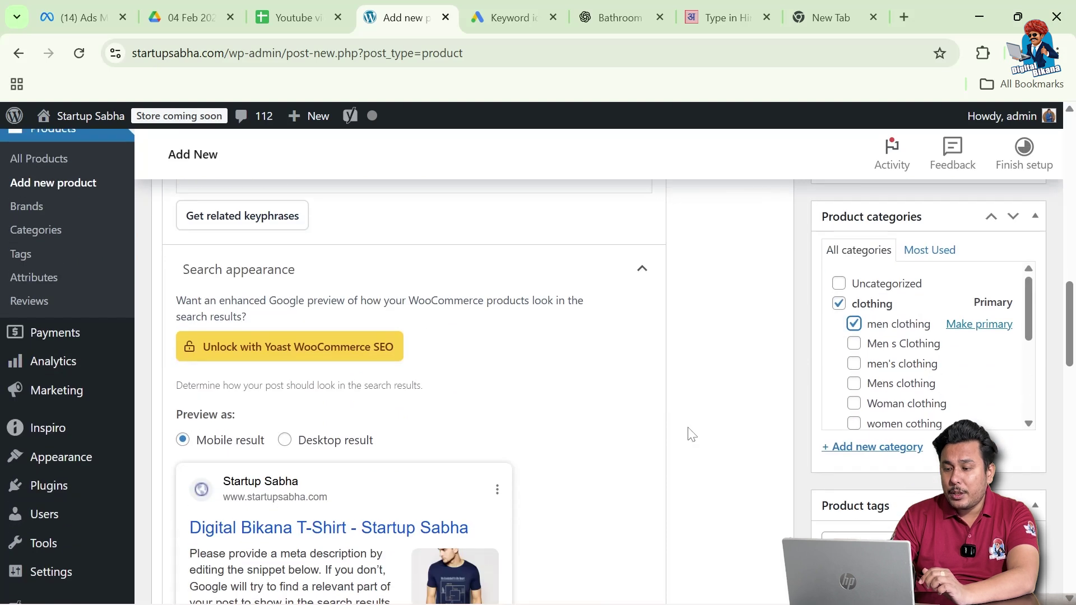
scroll(691, 434, "down", 5)
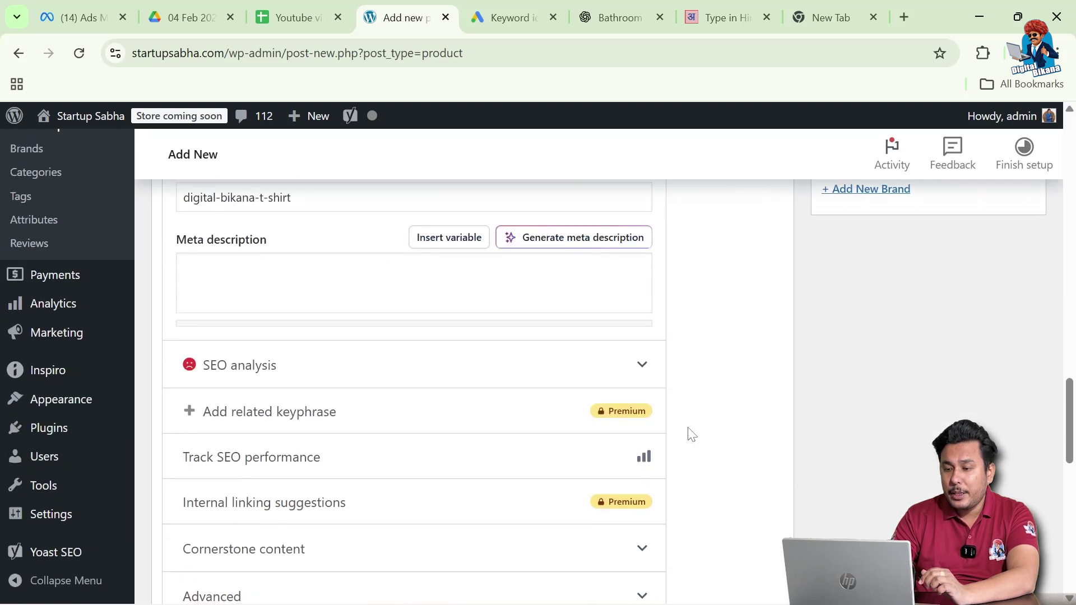
scroll(691, 434, "up", 9)
scroll(691, 434, "up", 3)
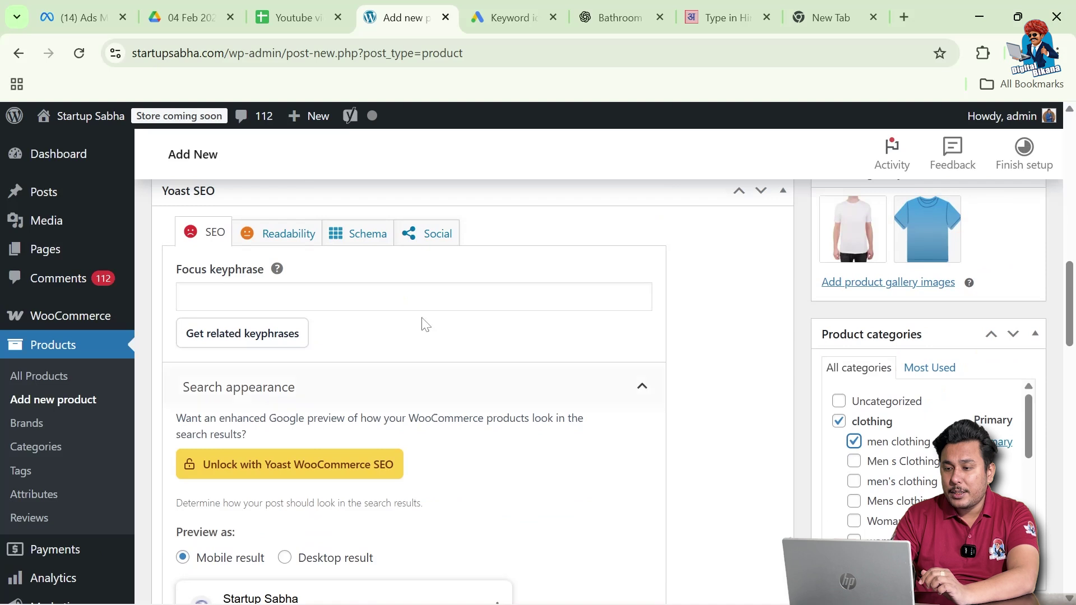
scroll(707, 410, "up", 1)
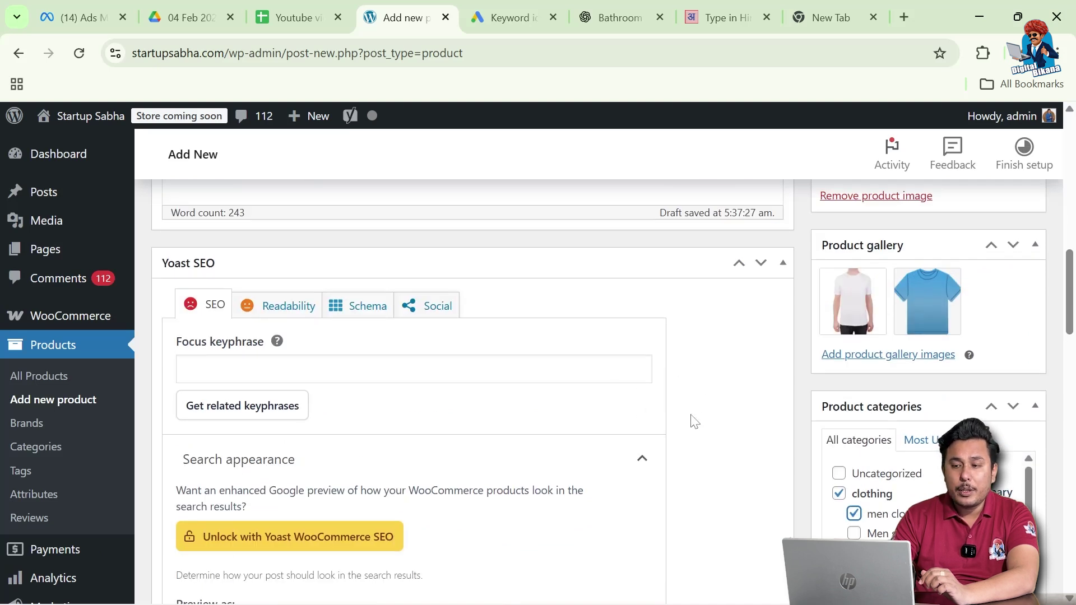
scroll(694, 421, "down", 7)
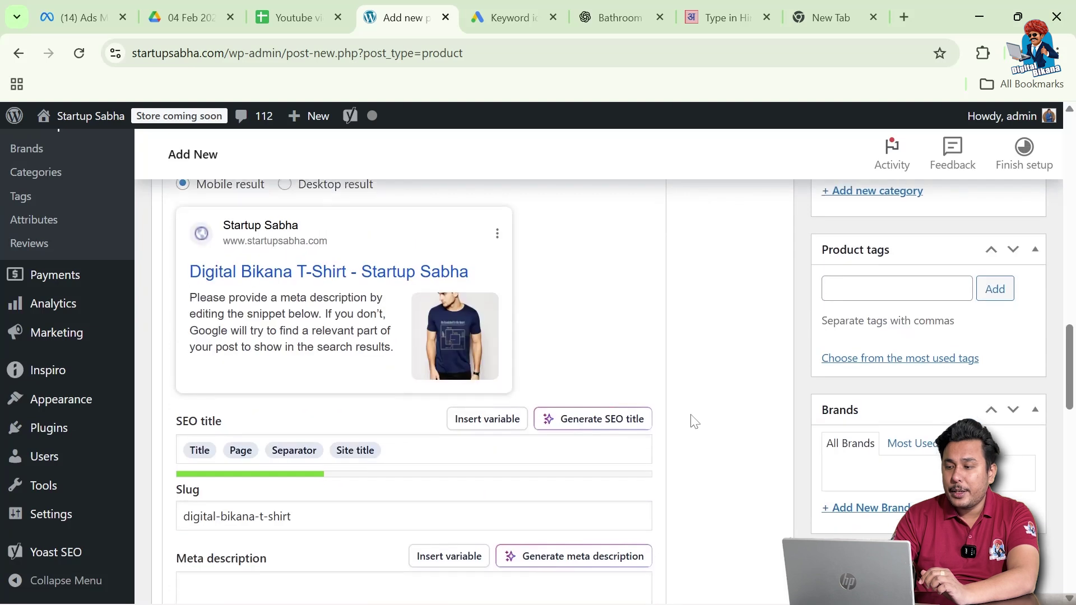
- Choose Simple product as the product type in the product data section
scroll(694, 422, "down", 15)
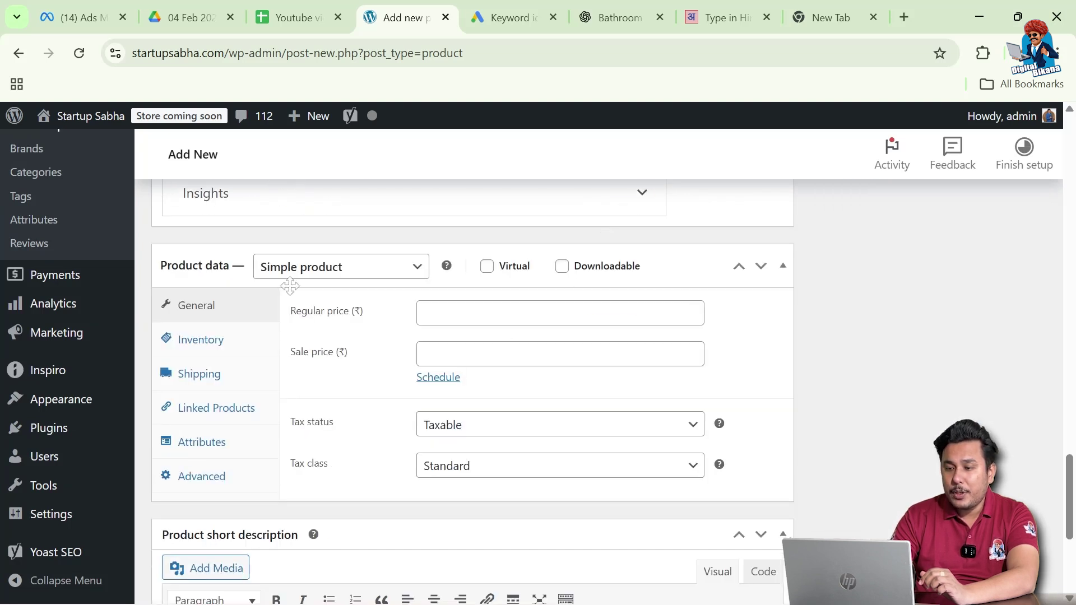
left_click(352, 275)
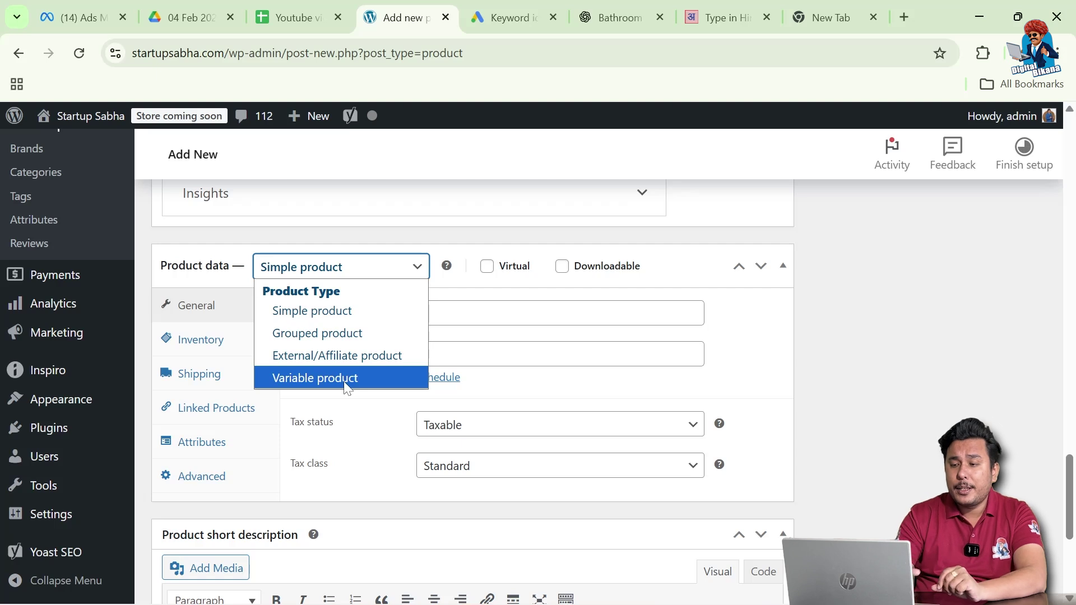
left_click(306, 315)
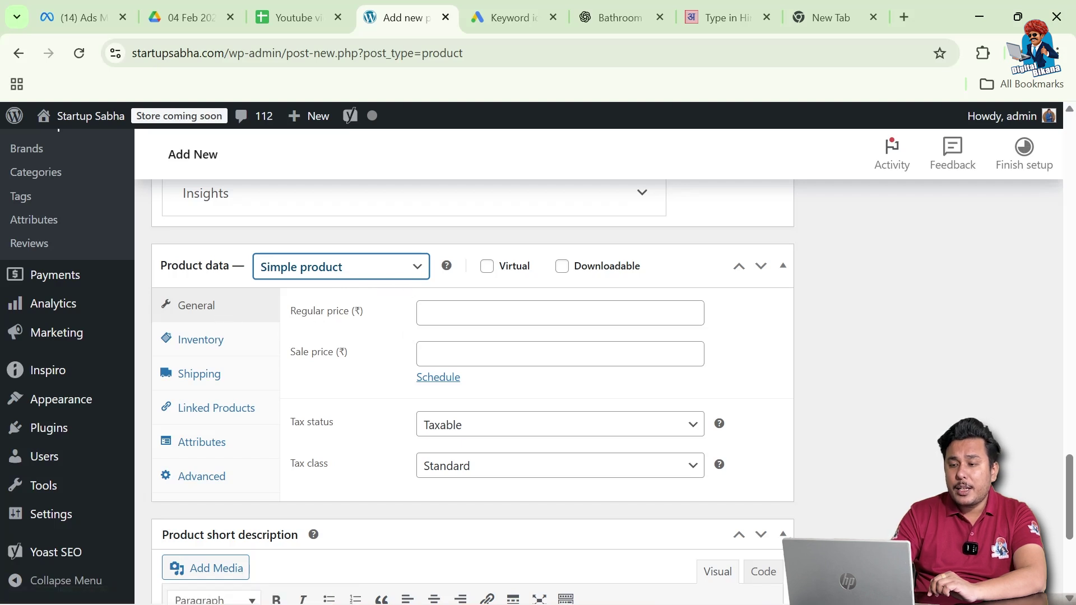
- Set the product's regular price to ₹800 and its sale price to ₹700
left_click(420, 318)
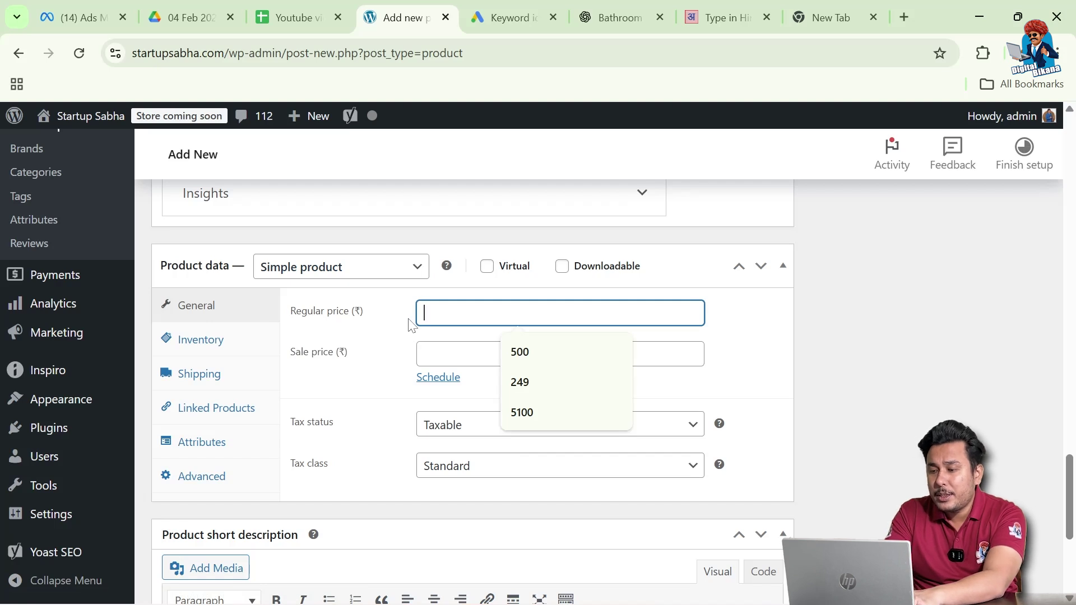
type("800")
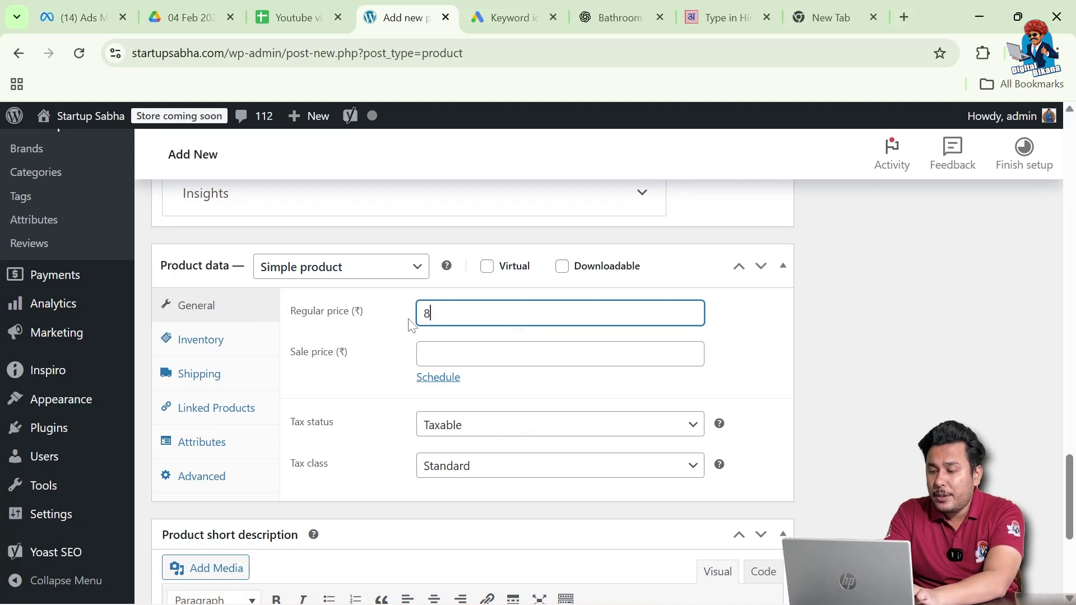
left_click(435, 346)
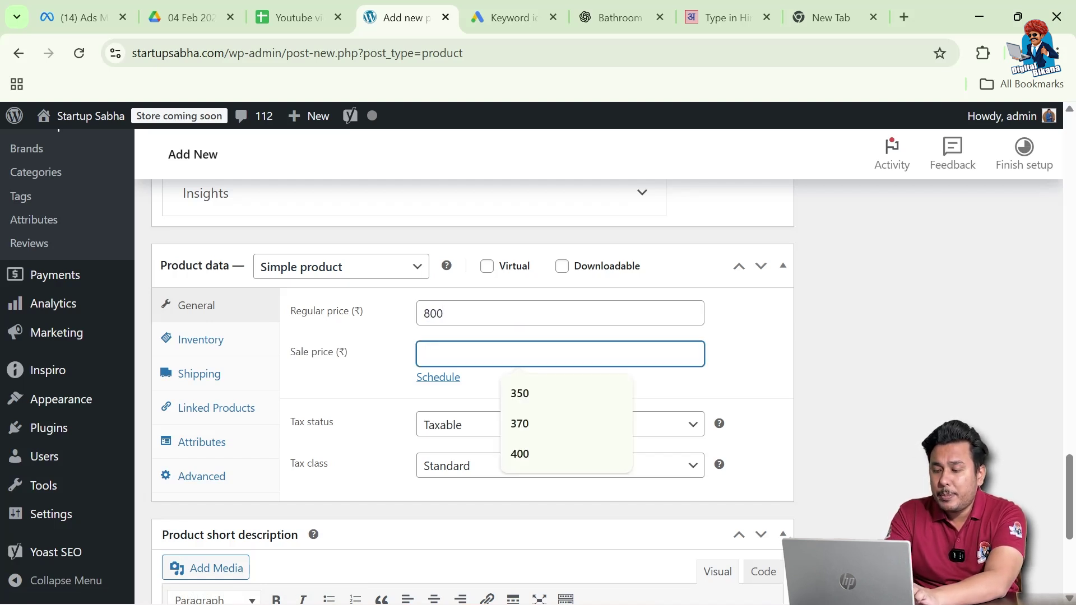
type("700")
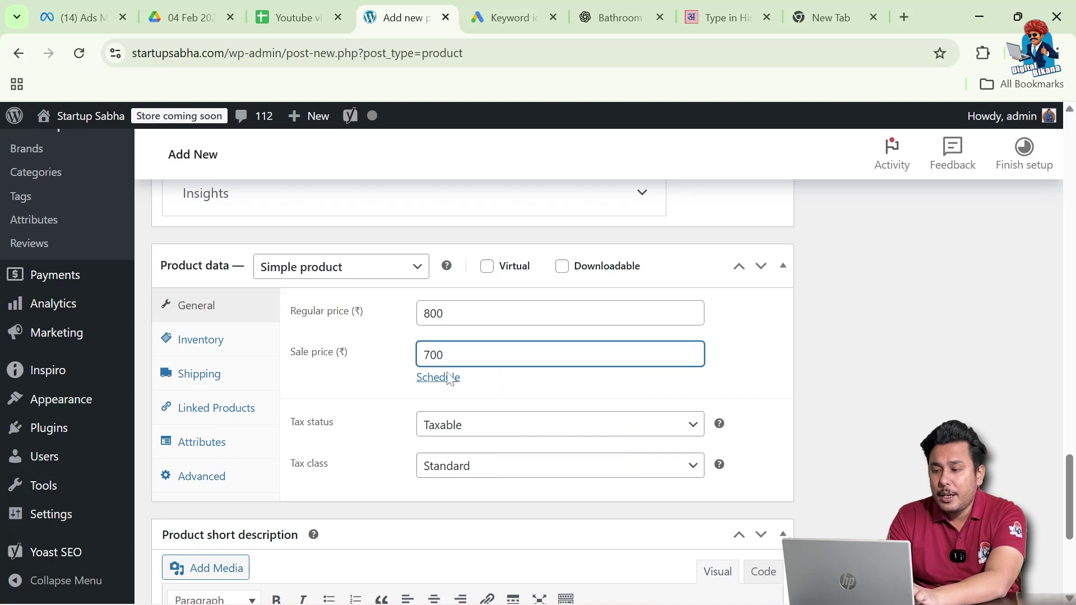
- Schedule the sale price to run from 2026-02-06 to 2026-02-10
left_click(447, 380)
scroll(447, 385, "down", 1)
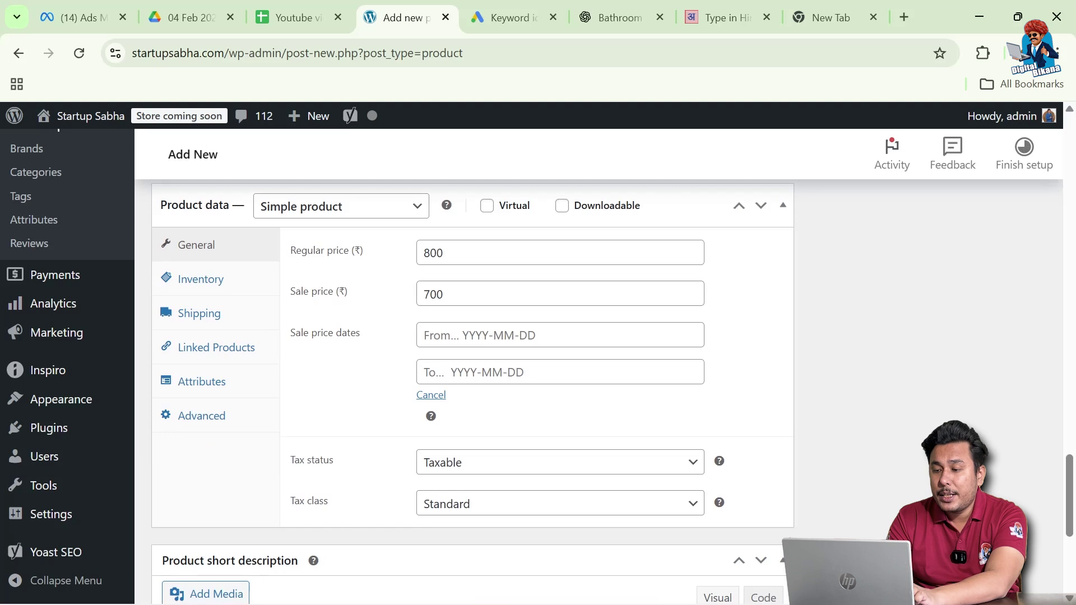
left_click(493, 336)
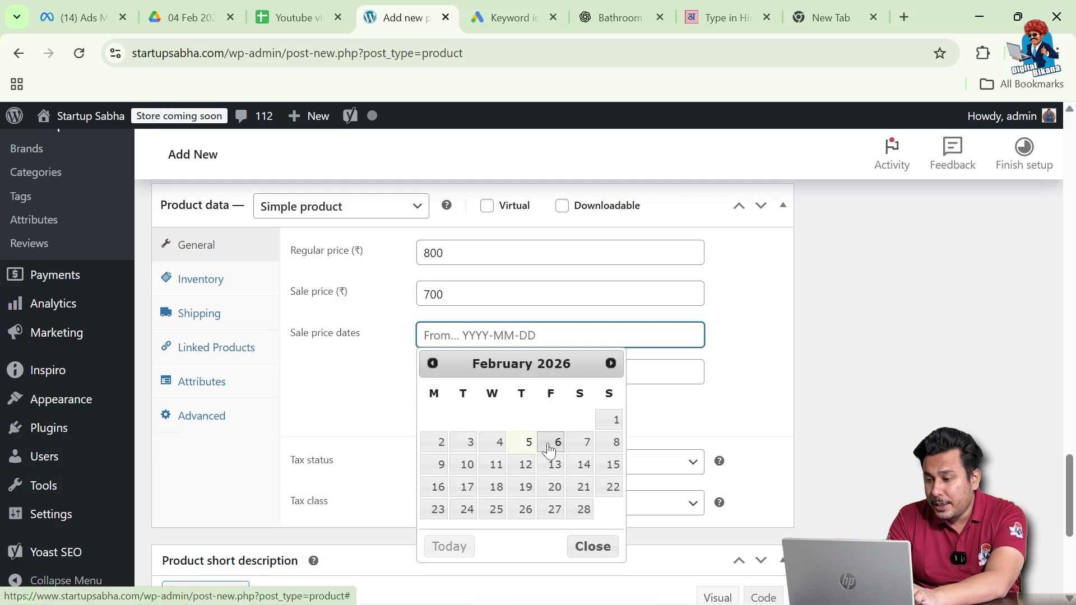
left_click(550, 442)
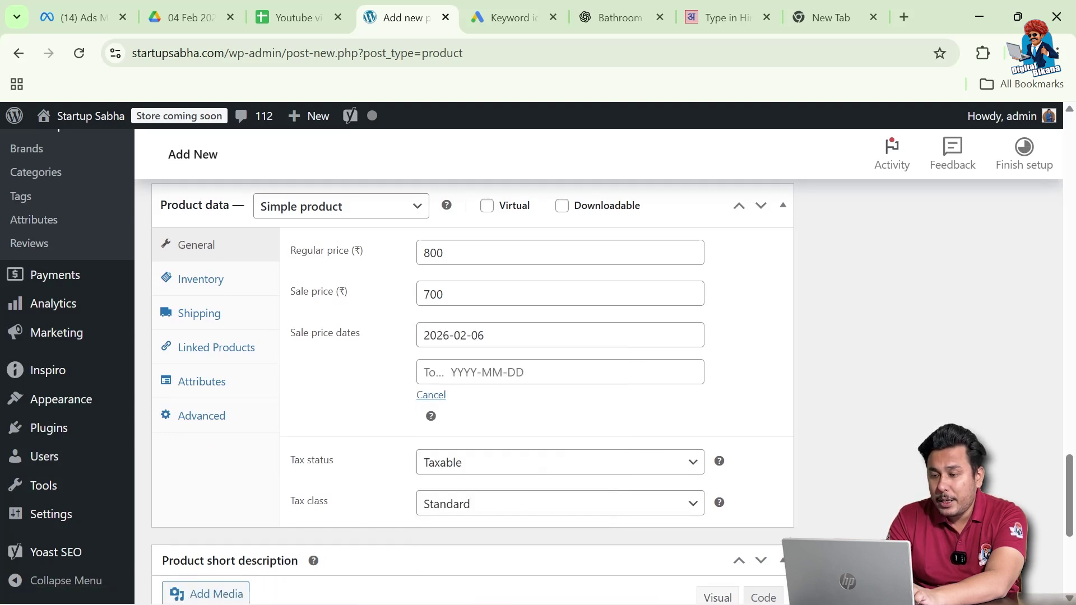
left_click(561, 373)
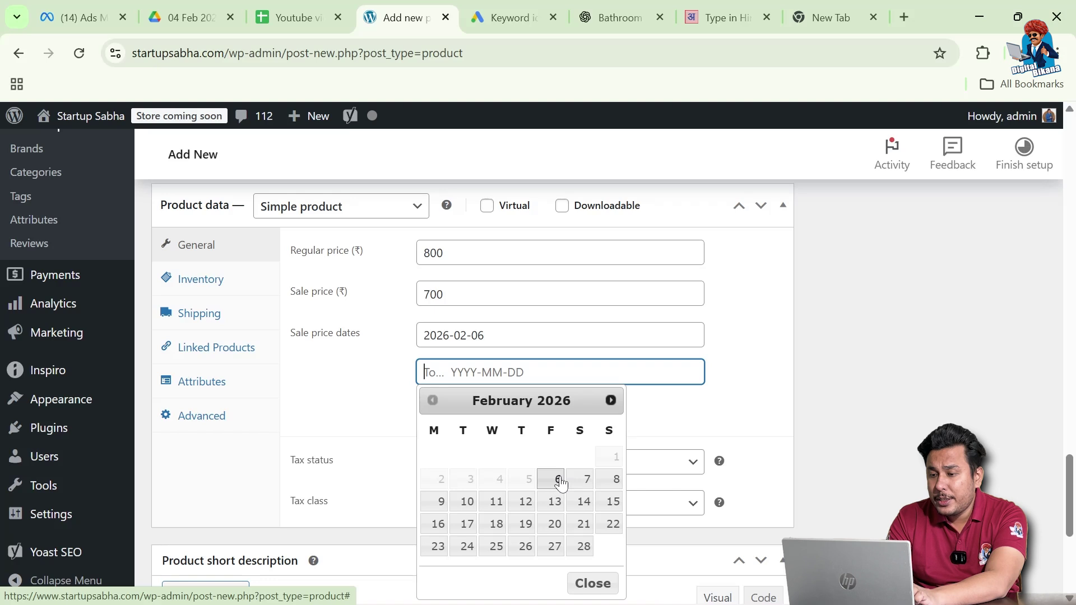
left_click(468, 502)
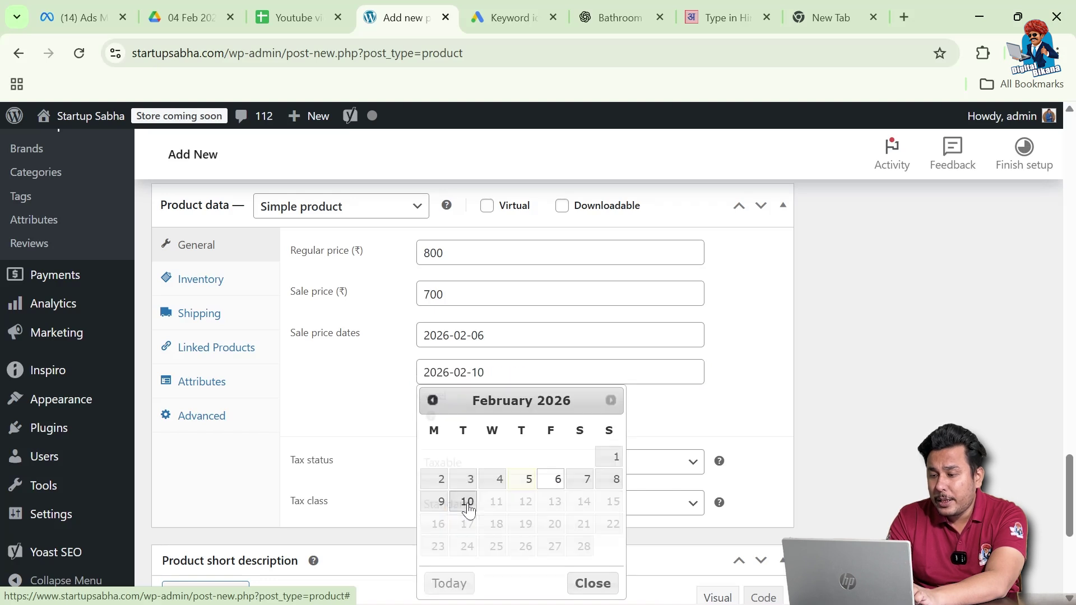
- Review the tax status and tax class choices in the product's general data
scroll(506, 432, "down", 2)
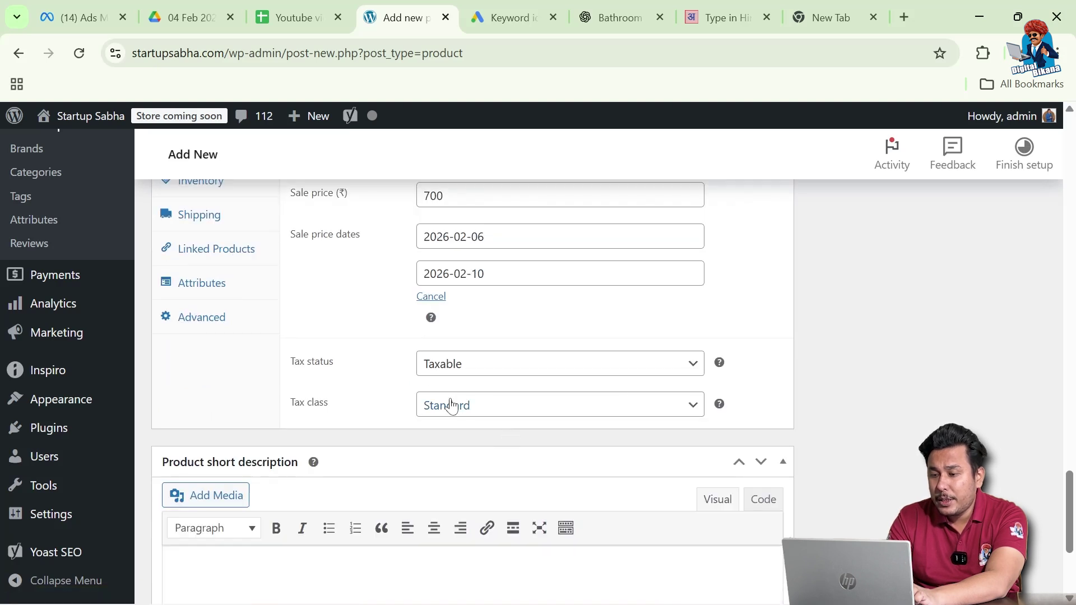
left_click(476, 373)
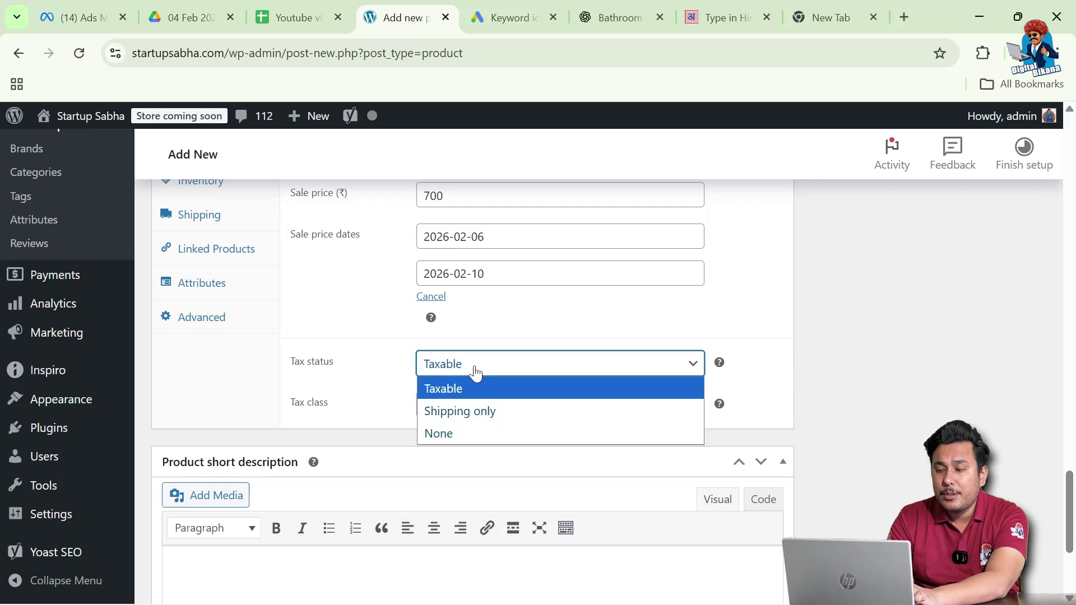
left_click(410, 395)
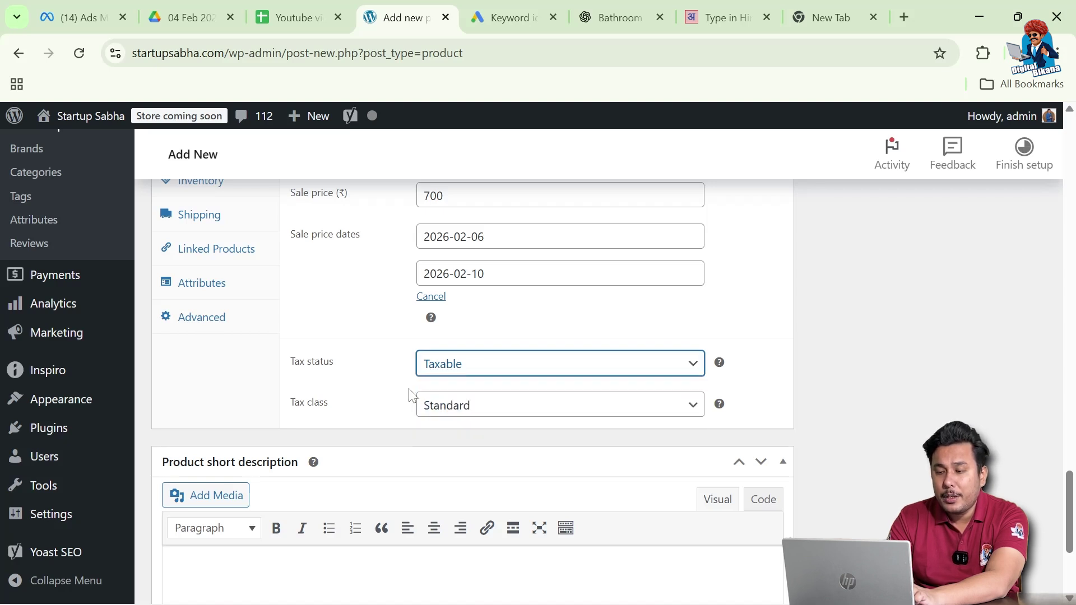
left_click(442, 416)
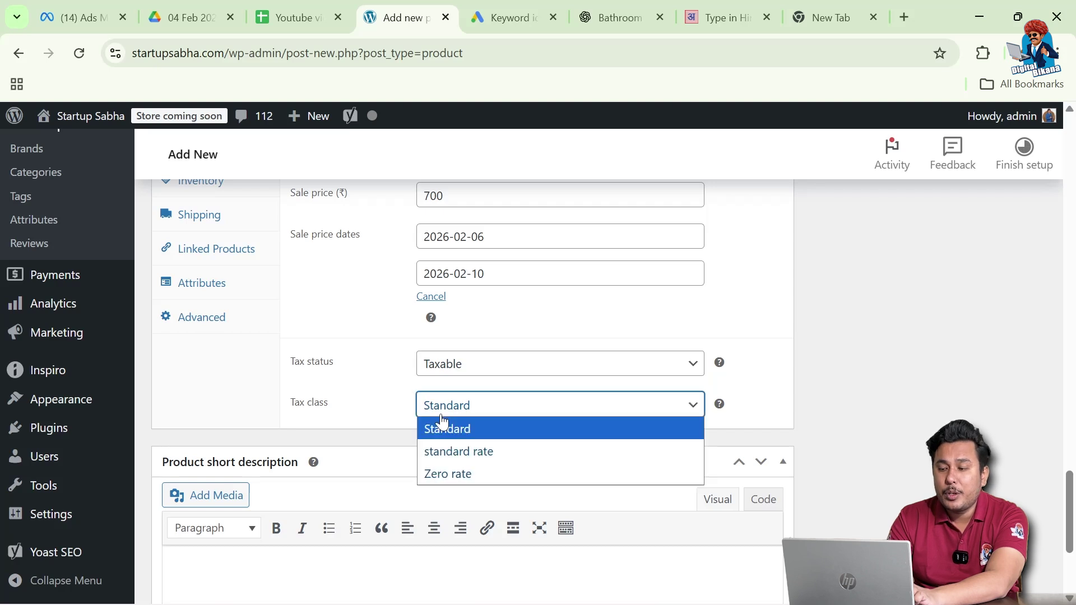
left_click(378, 417)
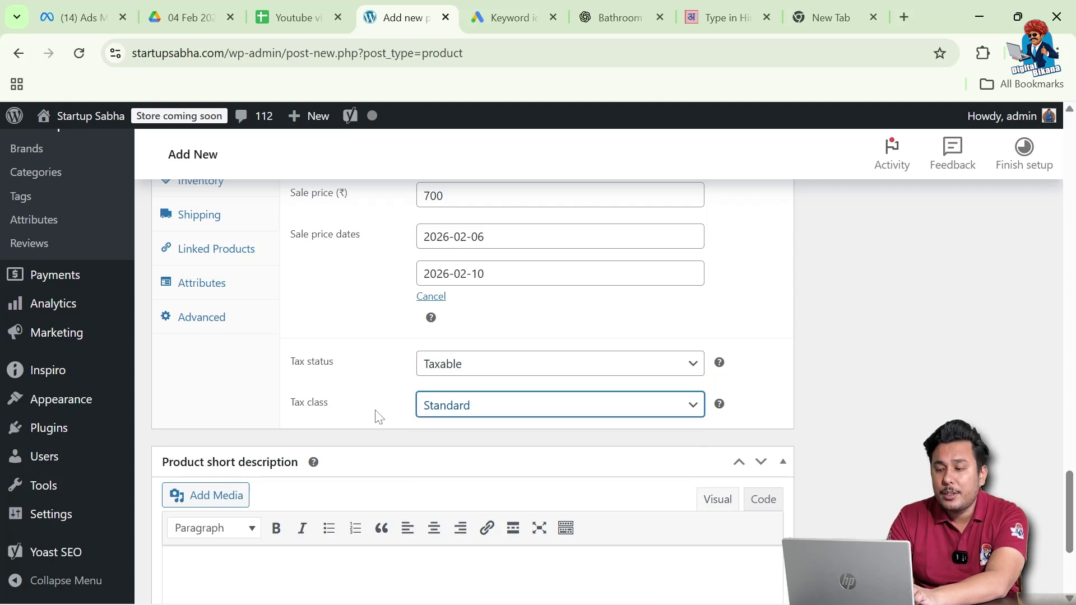
- Enable stock quantity tracking in the product's inventory data and set the quantity to 100
scroll(378, 416, "up", 2)
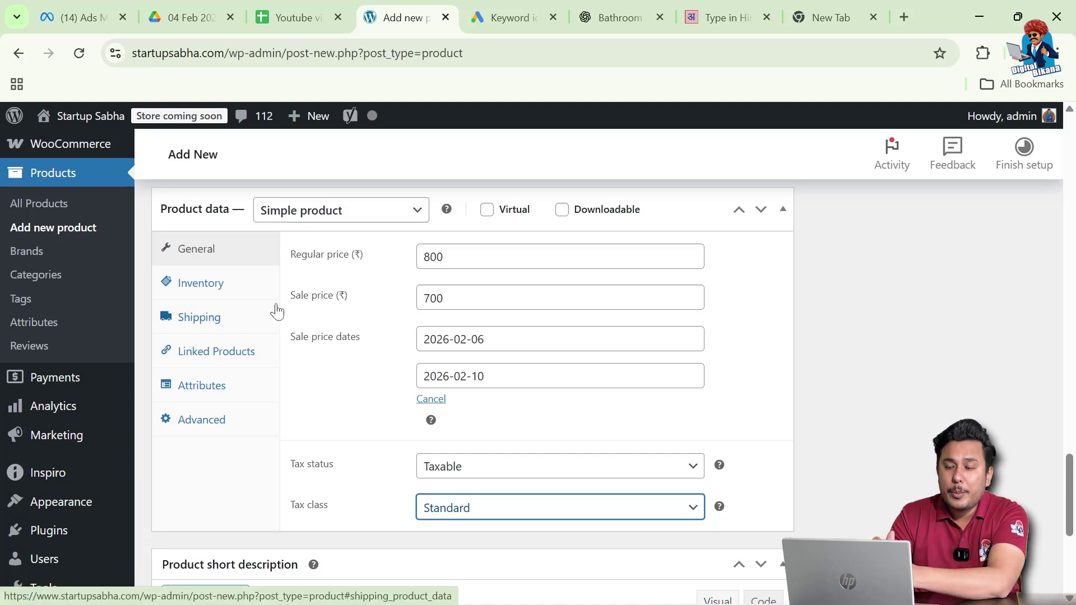
left_click(203, 290)
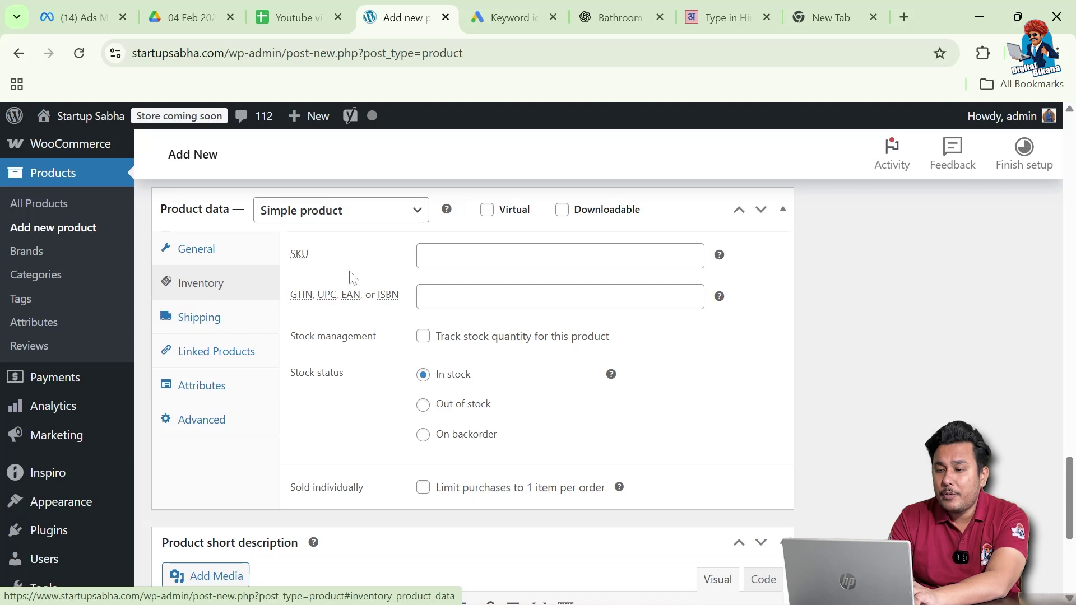
left_click(443, 255)
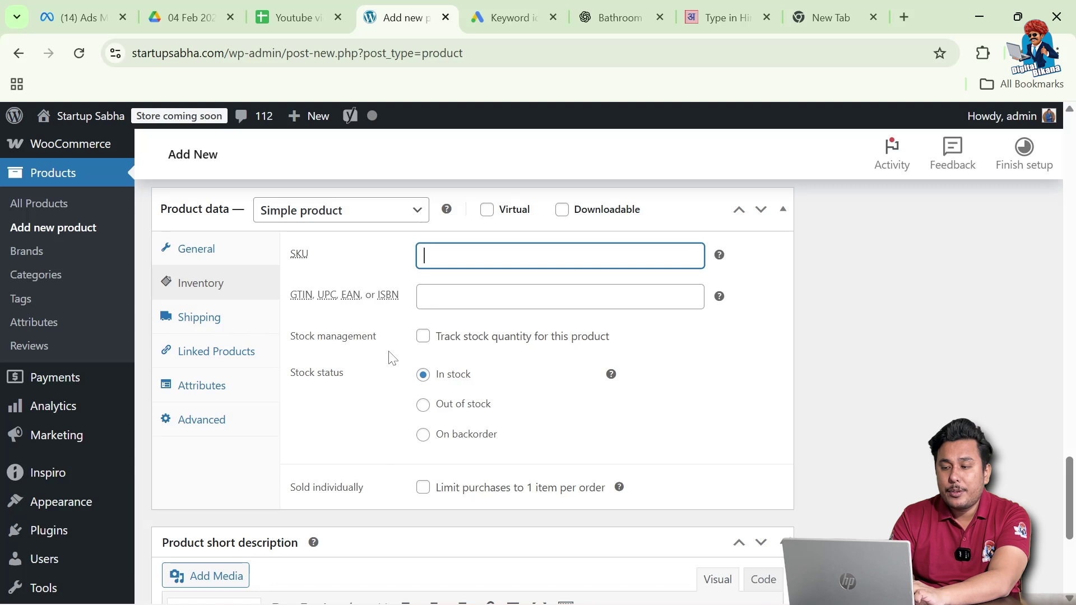
scroll(391, 358, "down", 1)
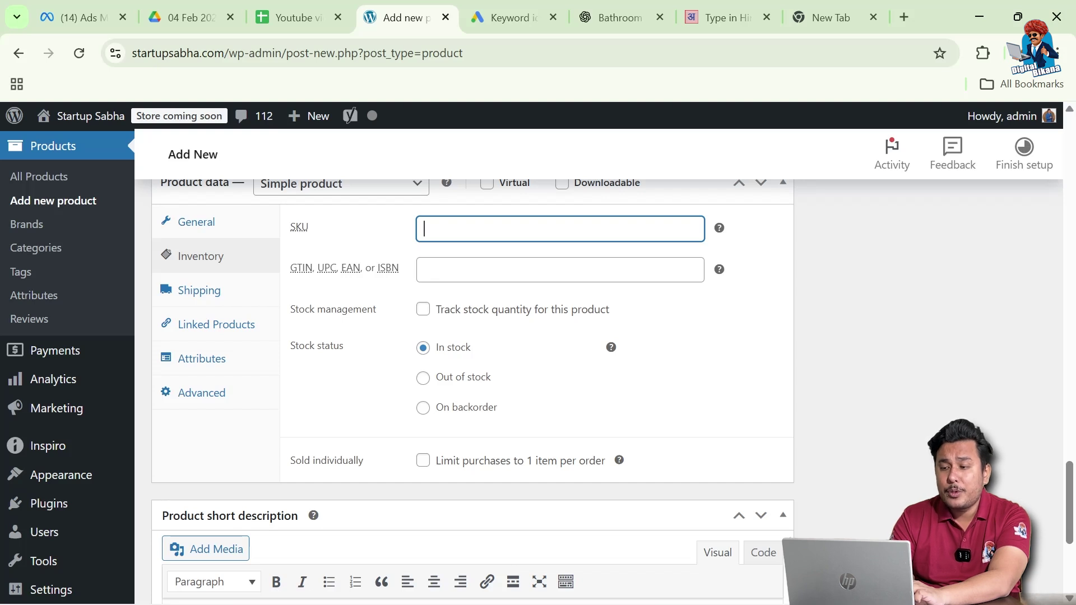
left_click(427, 314)
left_click(424, 310)
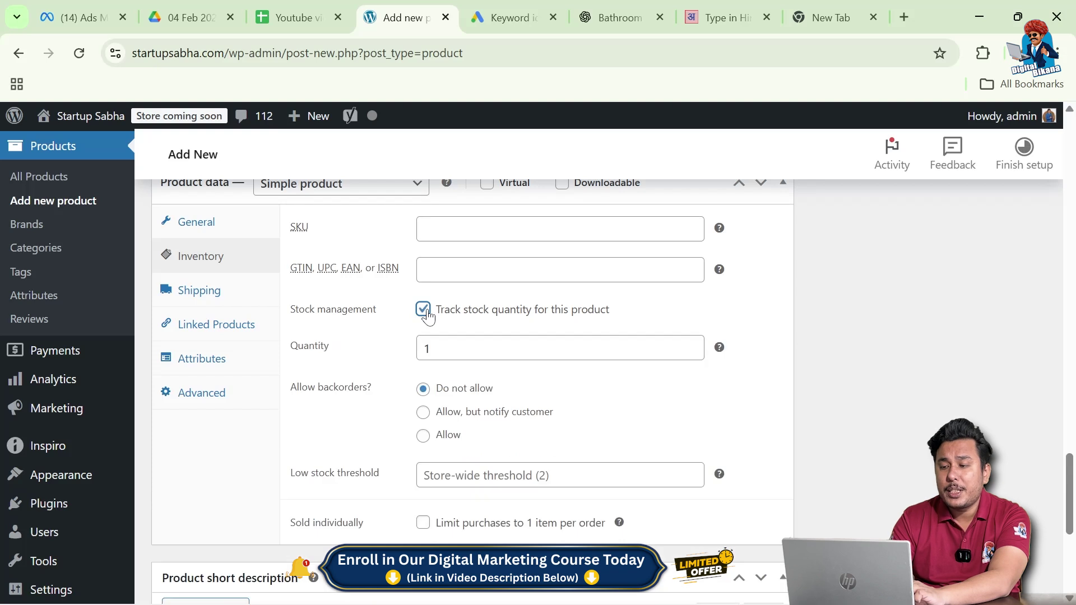
scroll(427, 315, "down", 1)
scroll(420, 313, "down", 1)
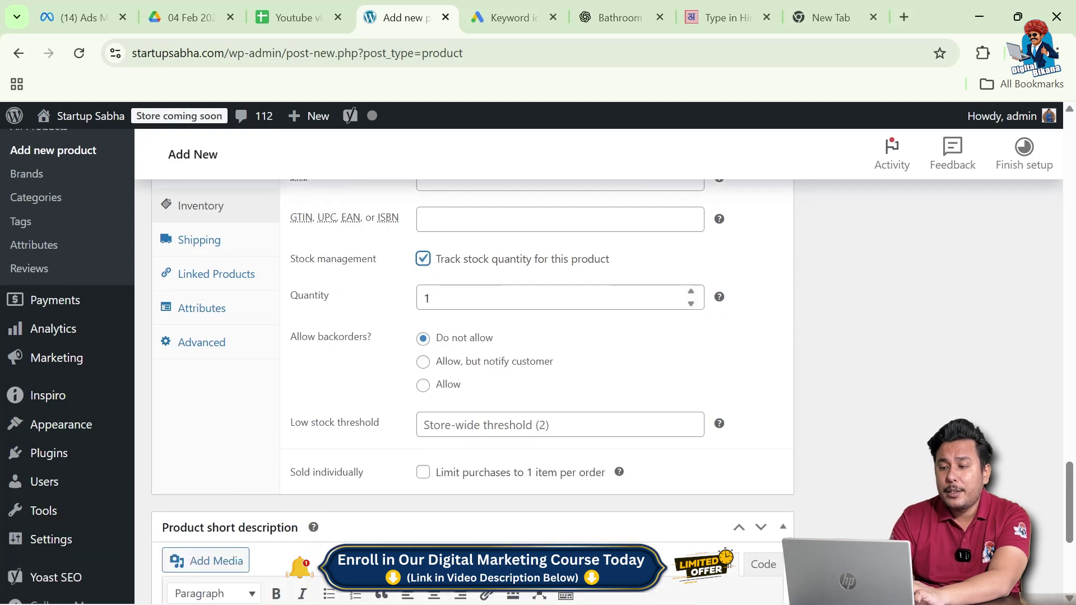
left_click(431, 298)
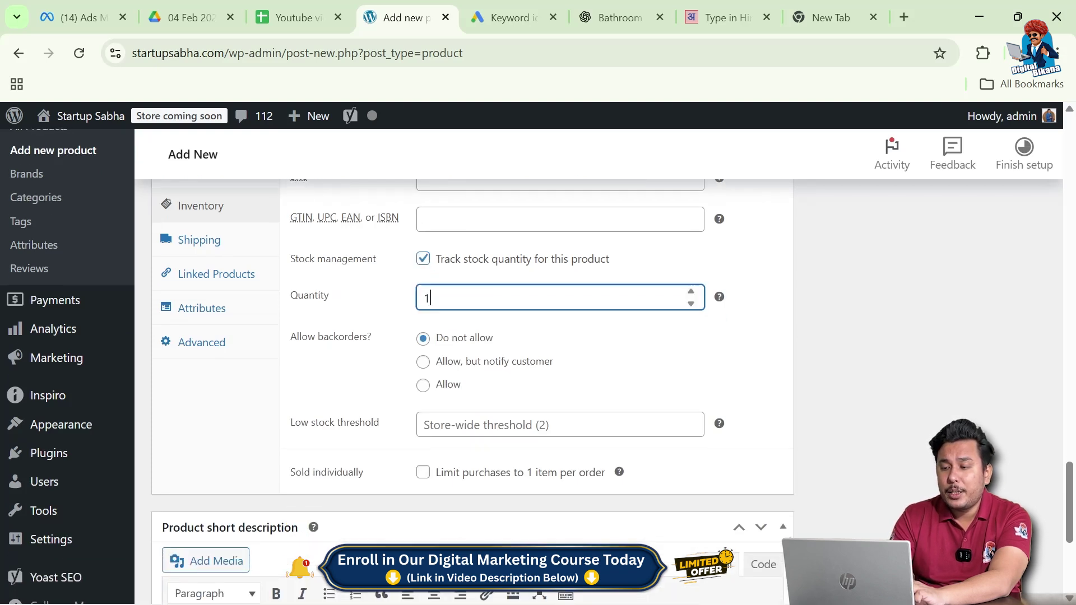
type("00")
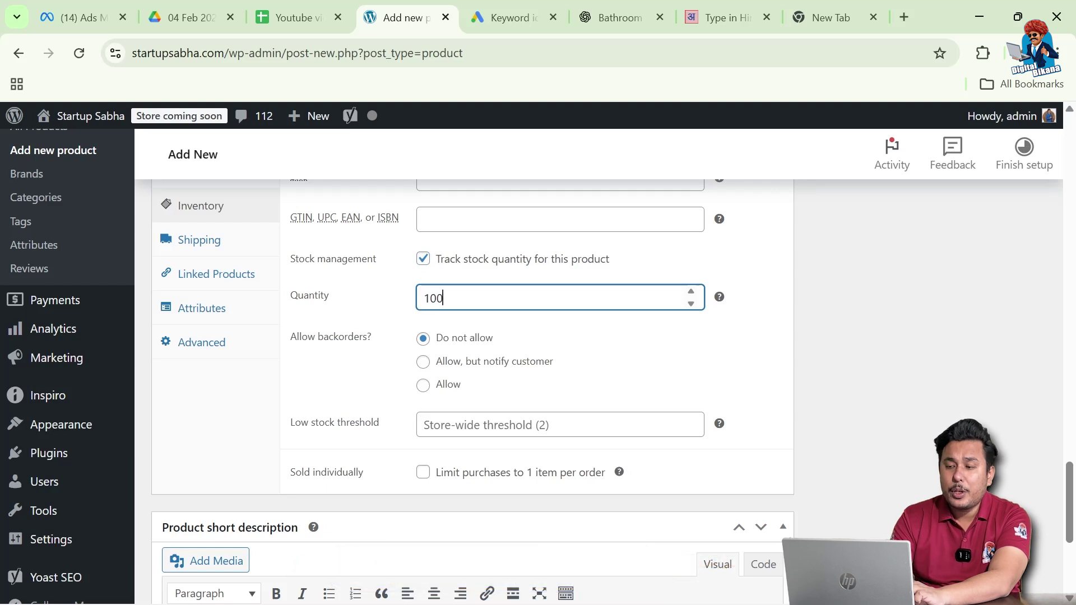
- Set the product's low stock threshold to 15
scroll(383, 324, "down", 1)
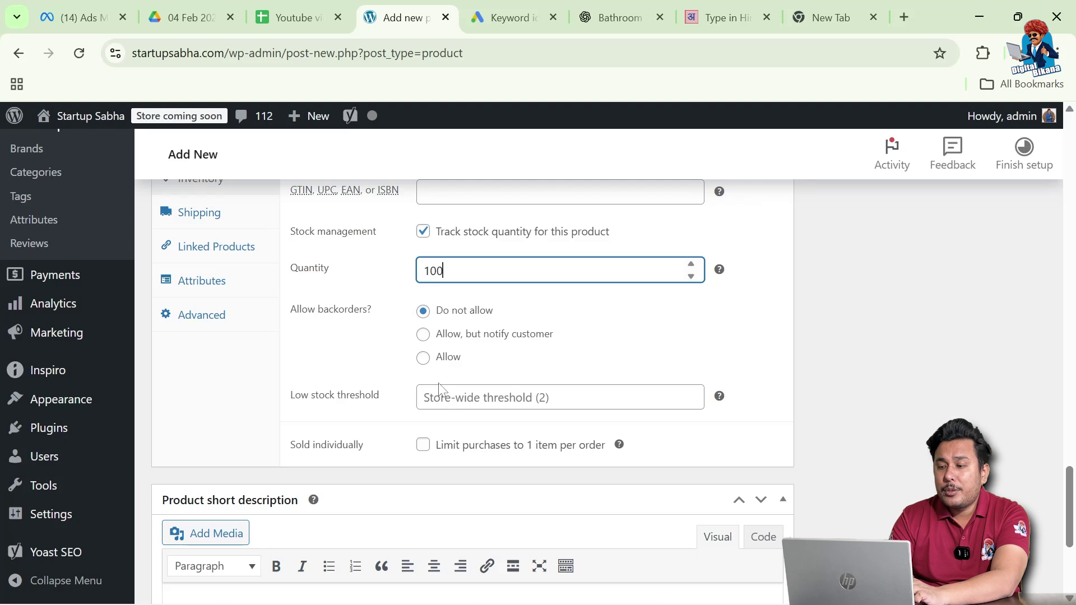
scroll(440, 385, "down", 1)
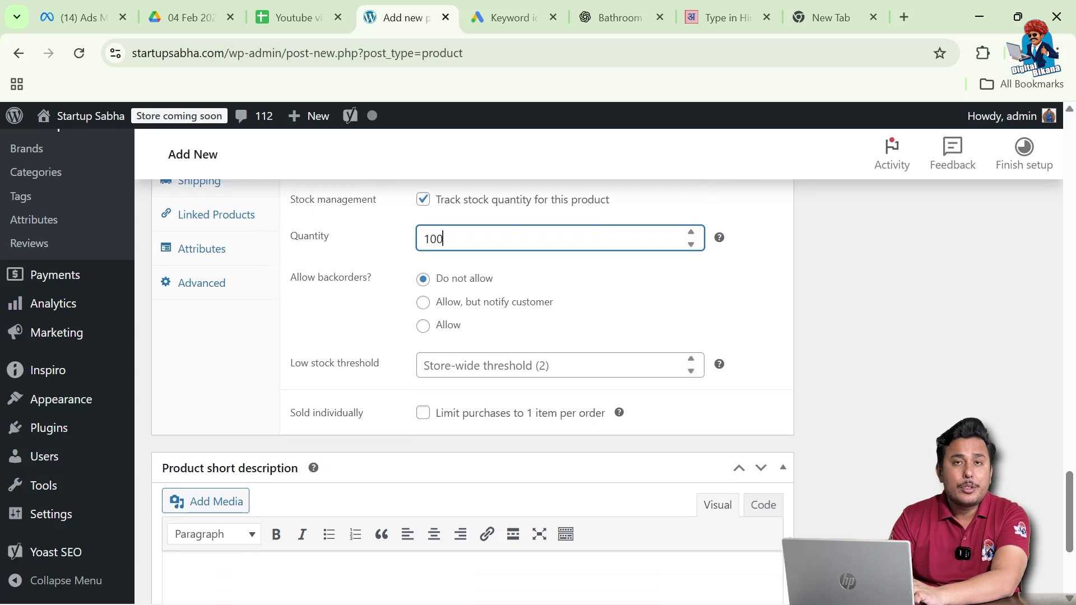
left_click(424, 365)
type("15")
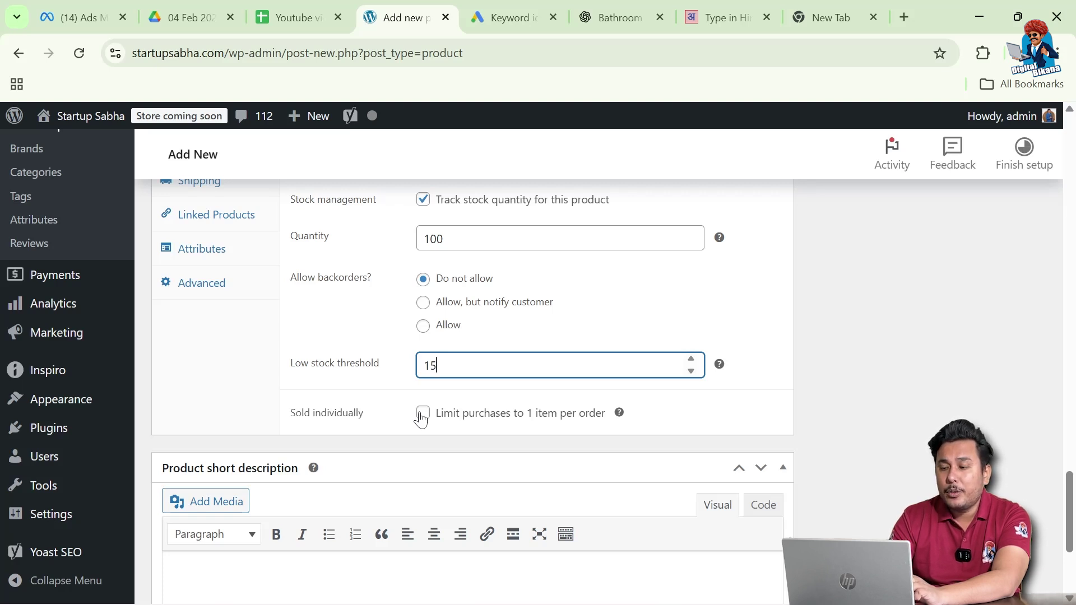
- Assign the Light shipping class in the product's shipping data
scroll(422, 420, "up", 1)
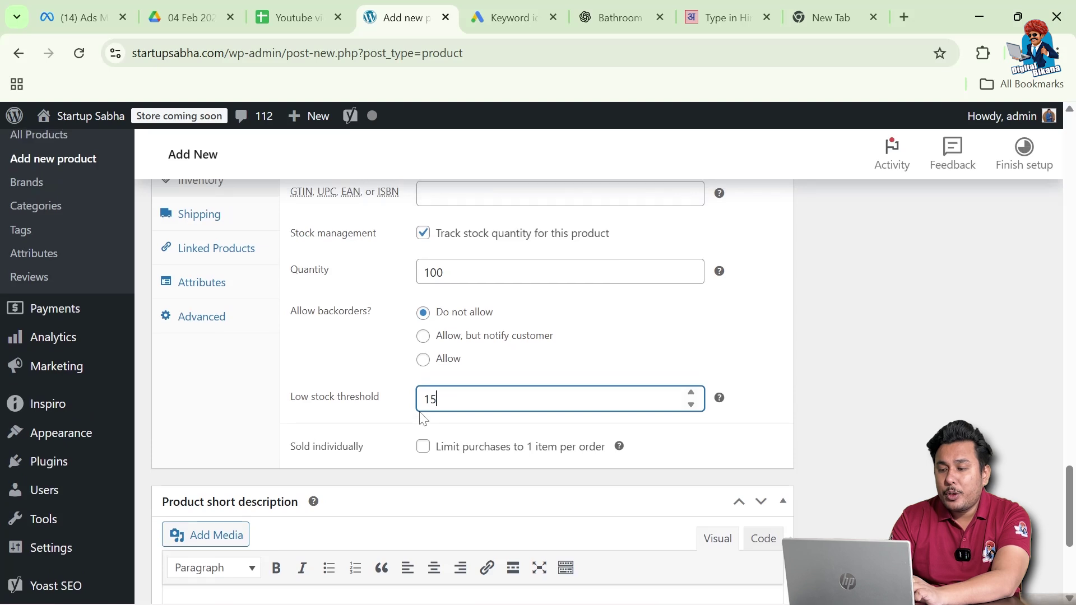
scroll(422, 420, "up", 1)
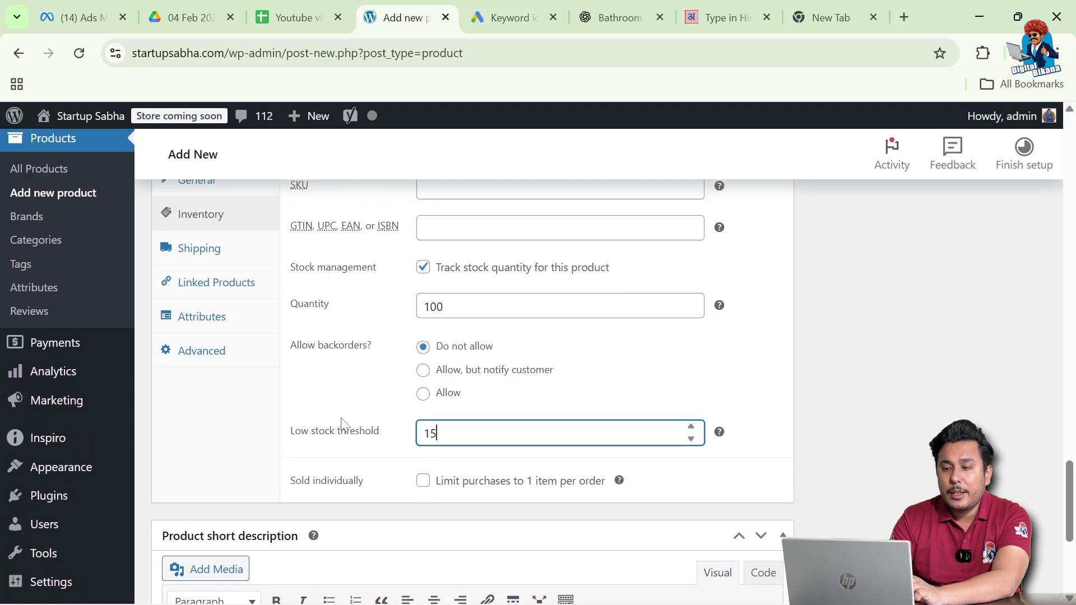
scroll(342, 423, "up", 1)
scroll(344, 426, "up", 1)
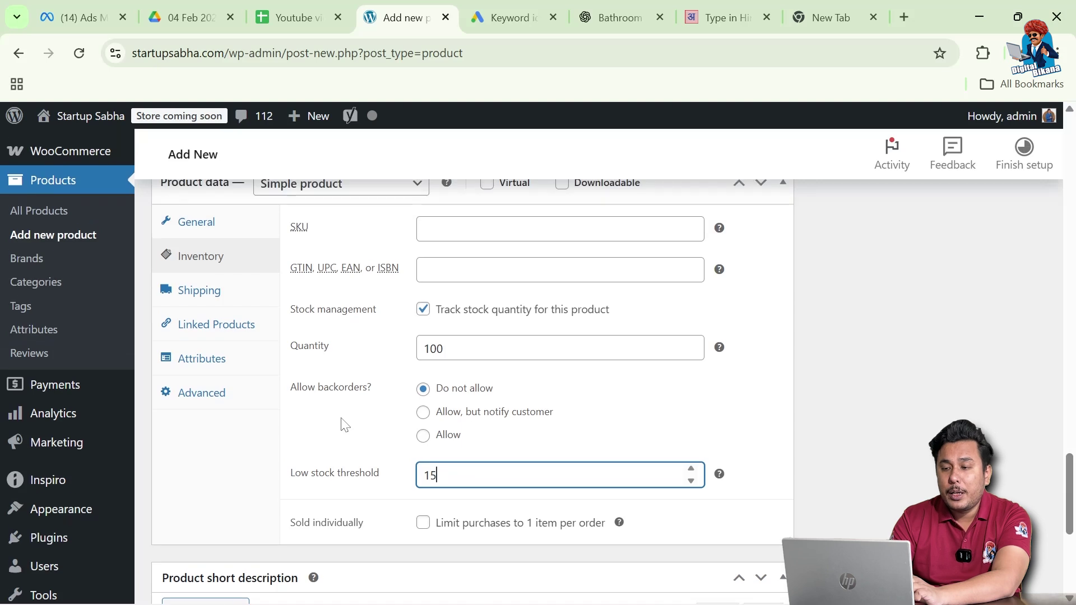
left_click(203, 299)
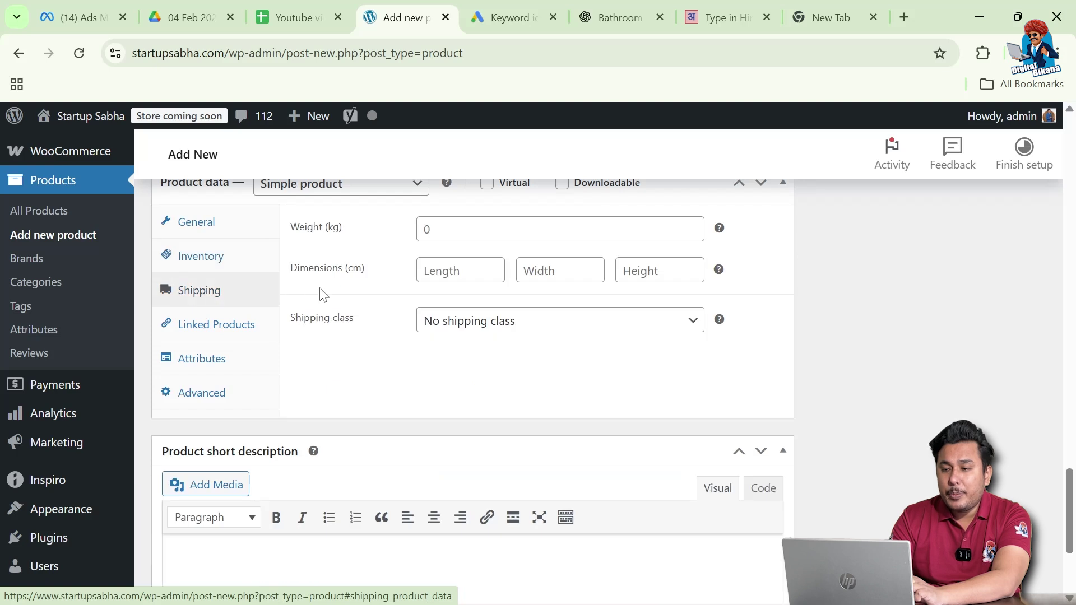
scroll(323, 296, "up", 1)
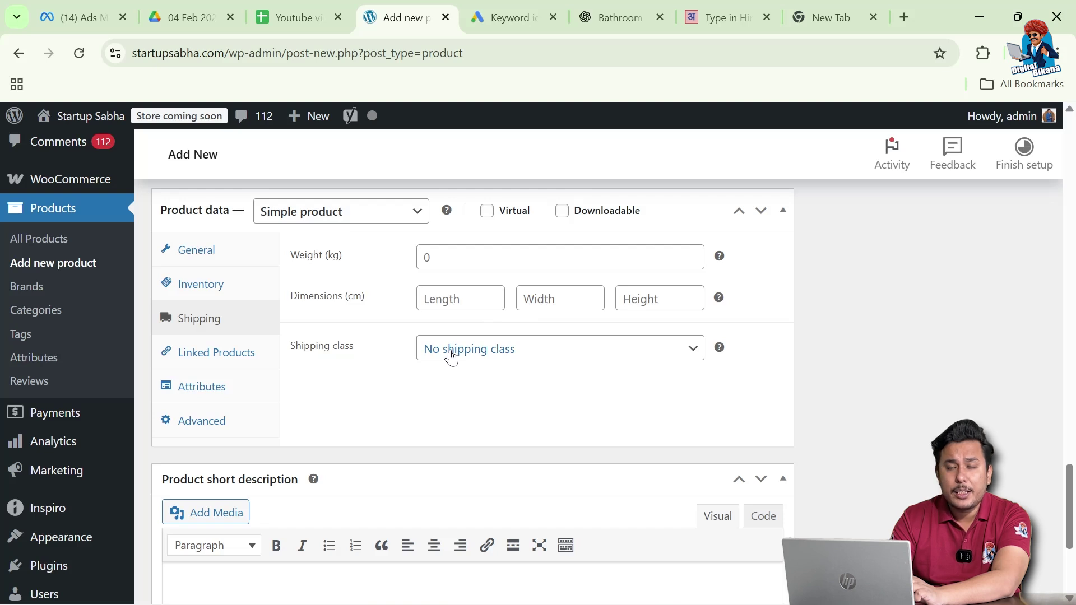
left_click(452, 357)
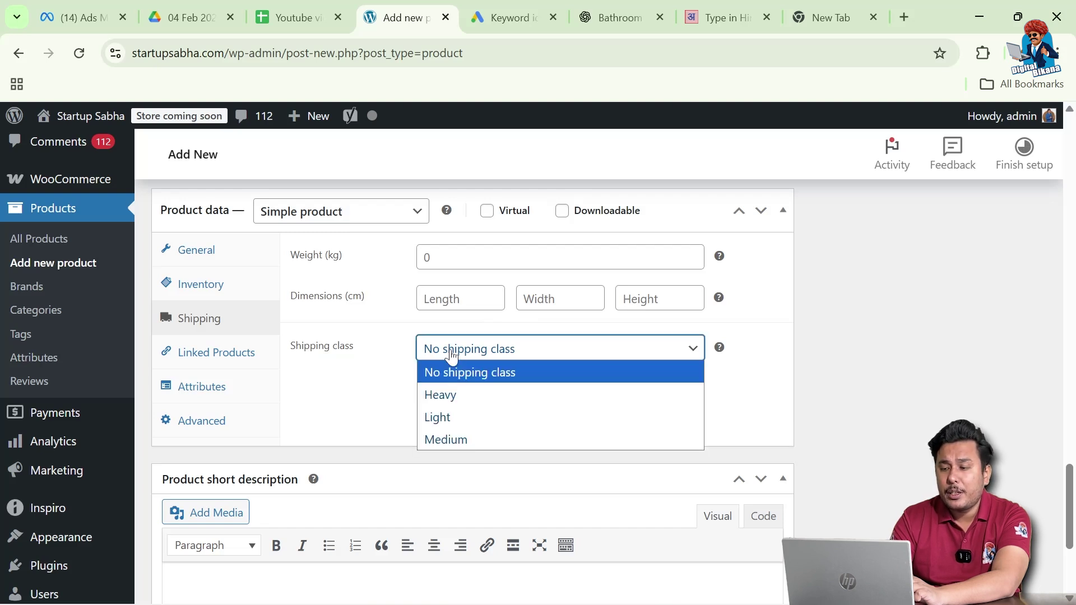
left_click(438, 421)
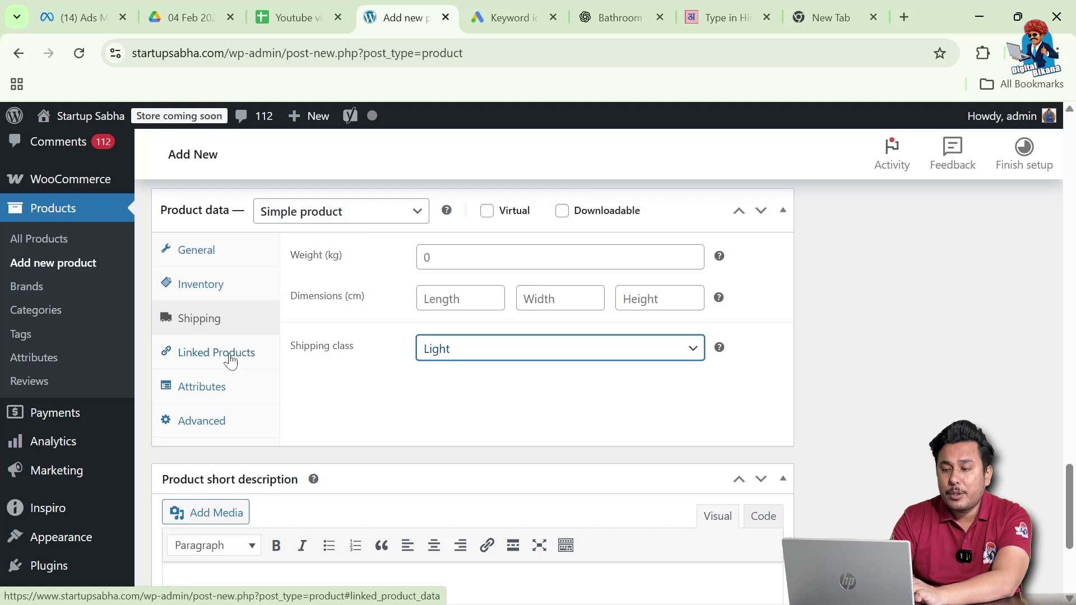
- Search the upsells for t-shirt in the product's linked products and add the polo T-shirt with ID #7255
left_click(231, 359)
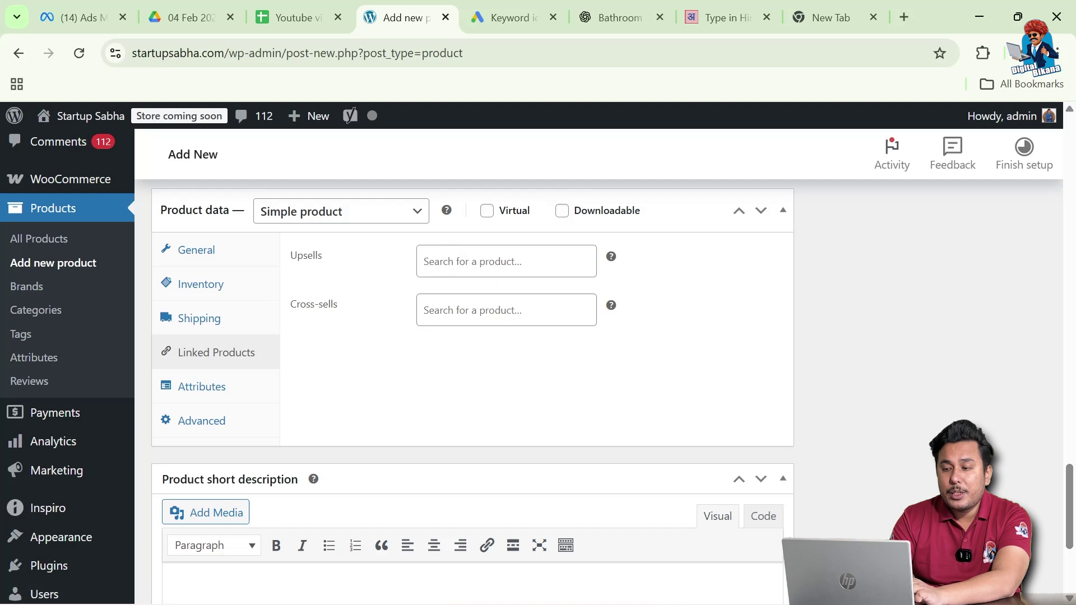
left_click(506, 261)
type("t-shir")
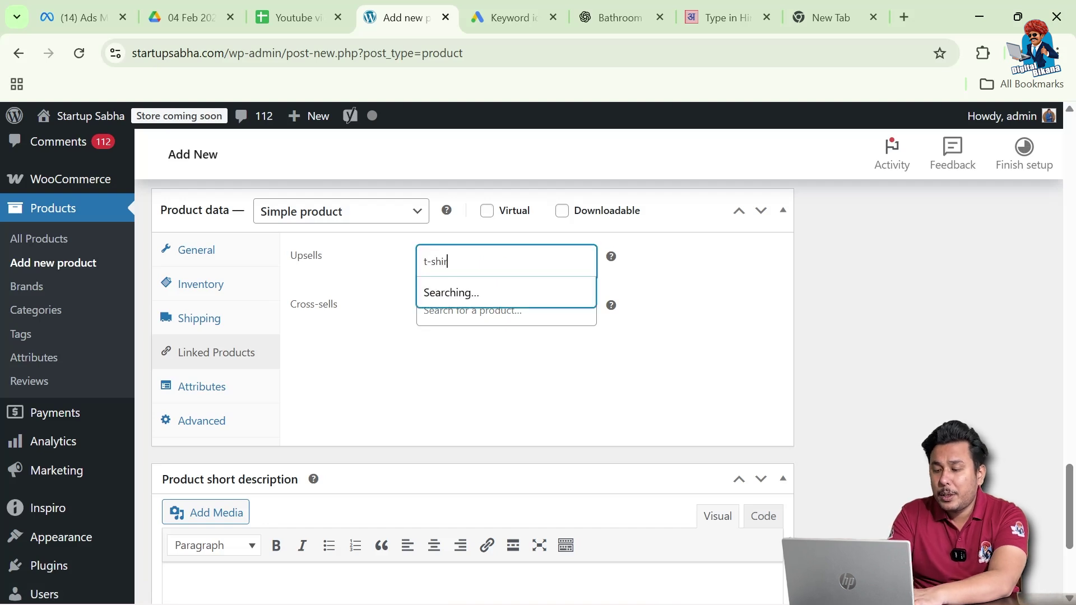
type("t")
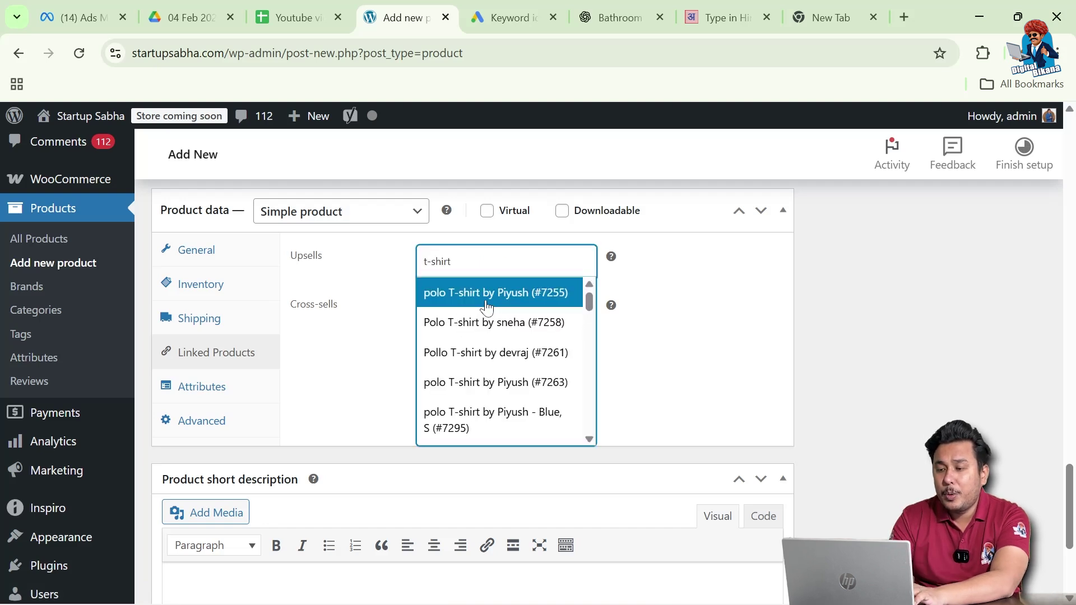
left_click(486, 308)
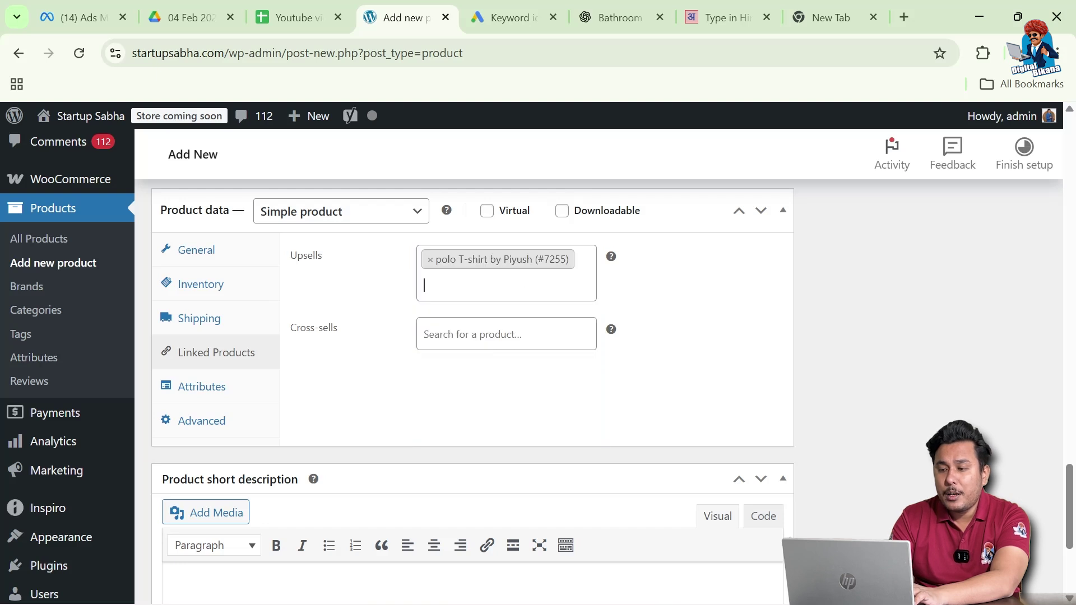
- Search the cross-sells for denim and add the Denim jeans product with ID #7397
left_click(506, 334)
type("t")
key("BackSpace")
type("denim")
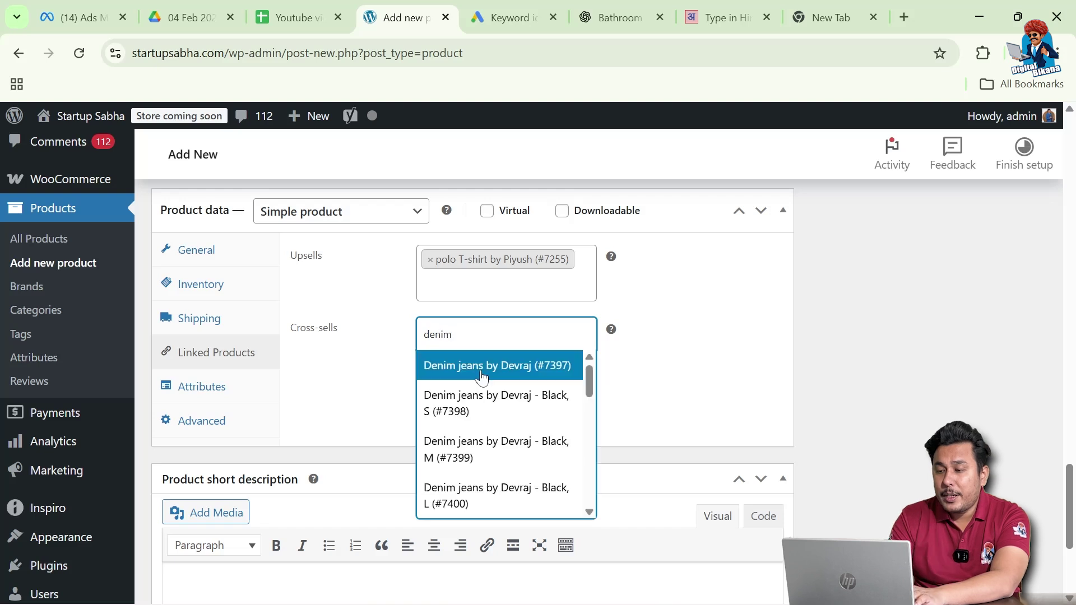
left_click(482, 378)
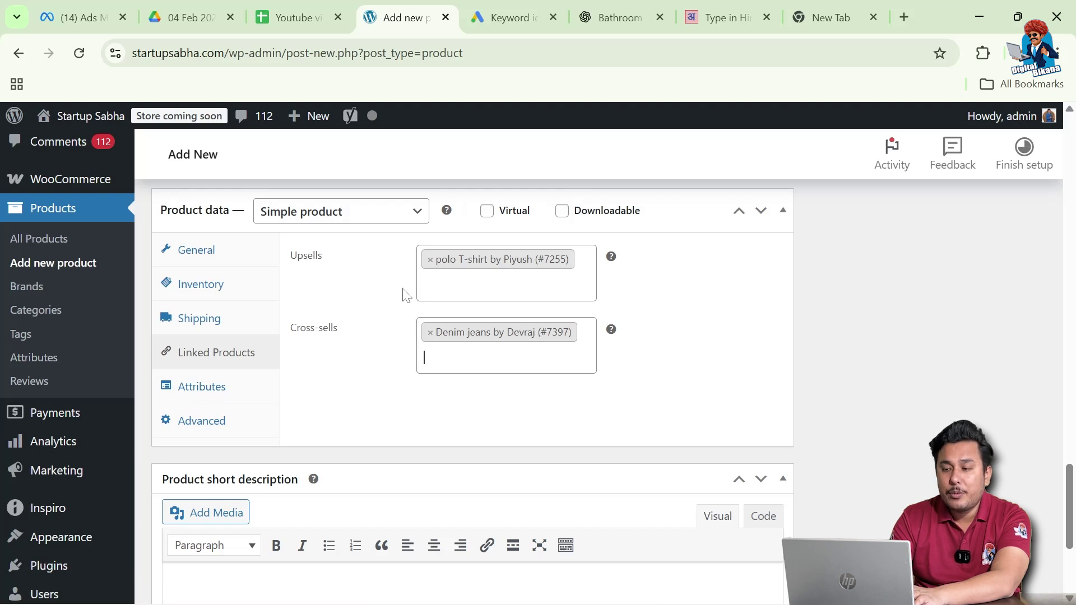
- Review the name, value and visibility fields for a new attribute in the product's attributes data
left_click(224, 395)
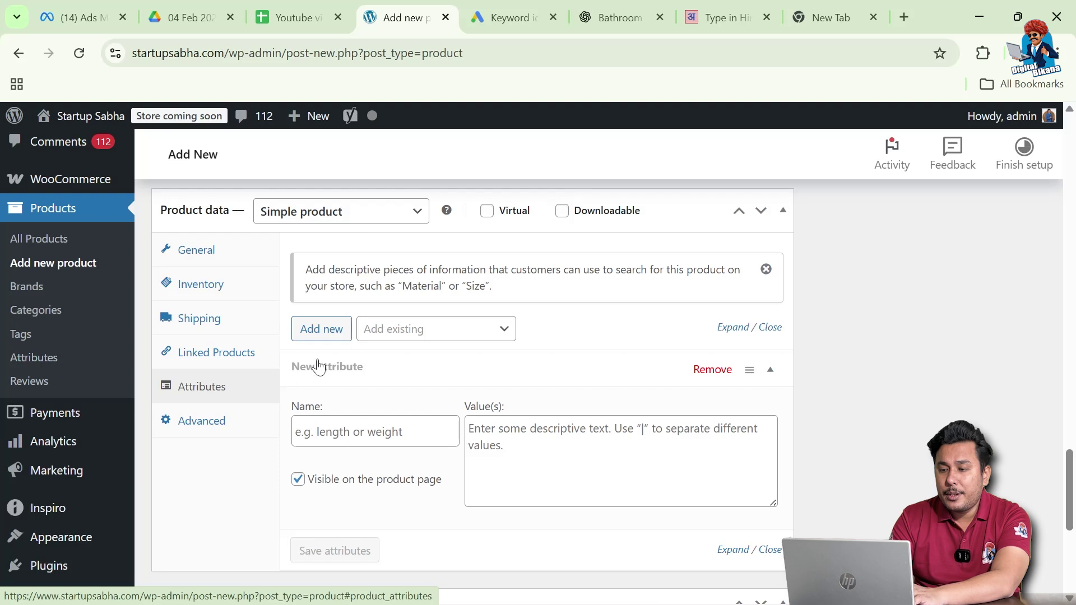
scroll(384, 392, "down", 1)
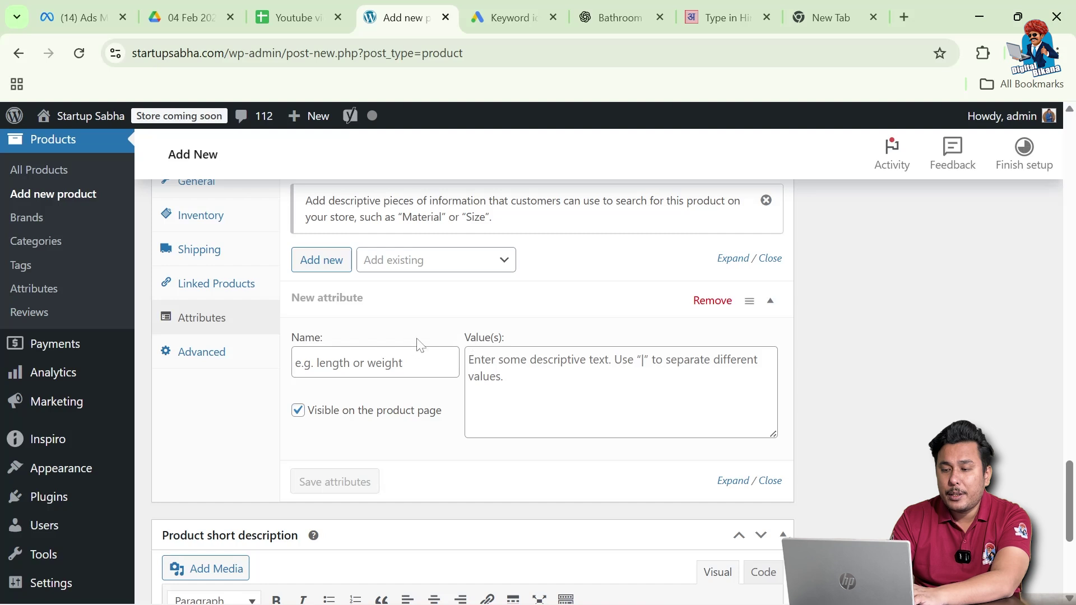
scroll(370, 361, "up", 1)
scroll(370, 361, "up", 1)
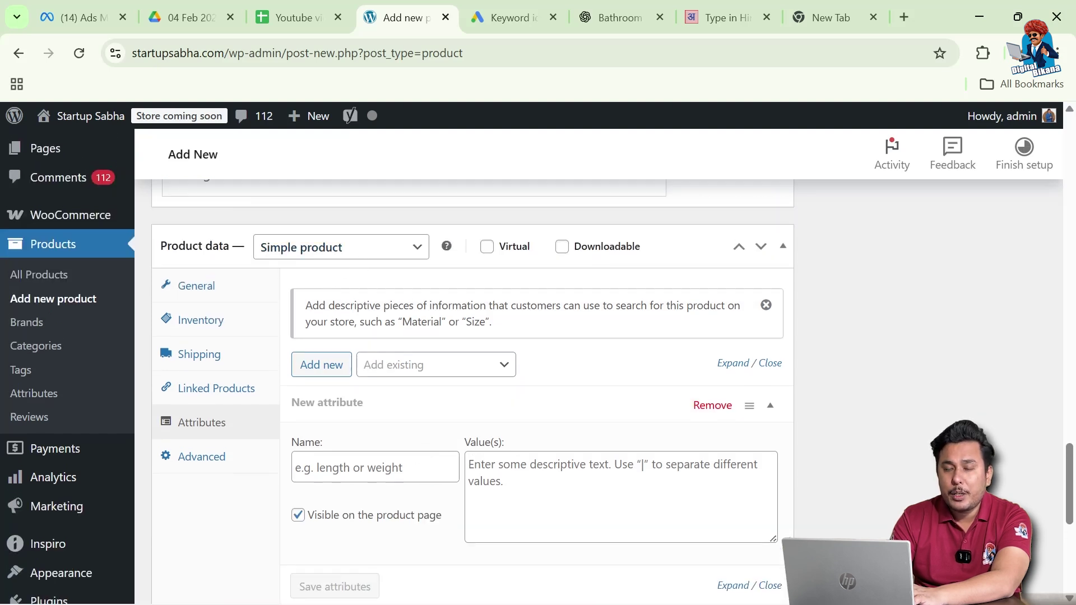
- Review the purchase note, menu order and reviews options in the advanced product data, plus the short description editor
left_click(222, 457)
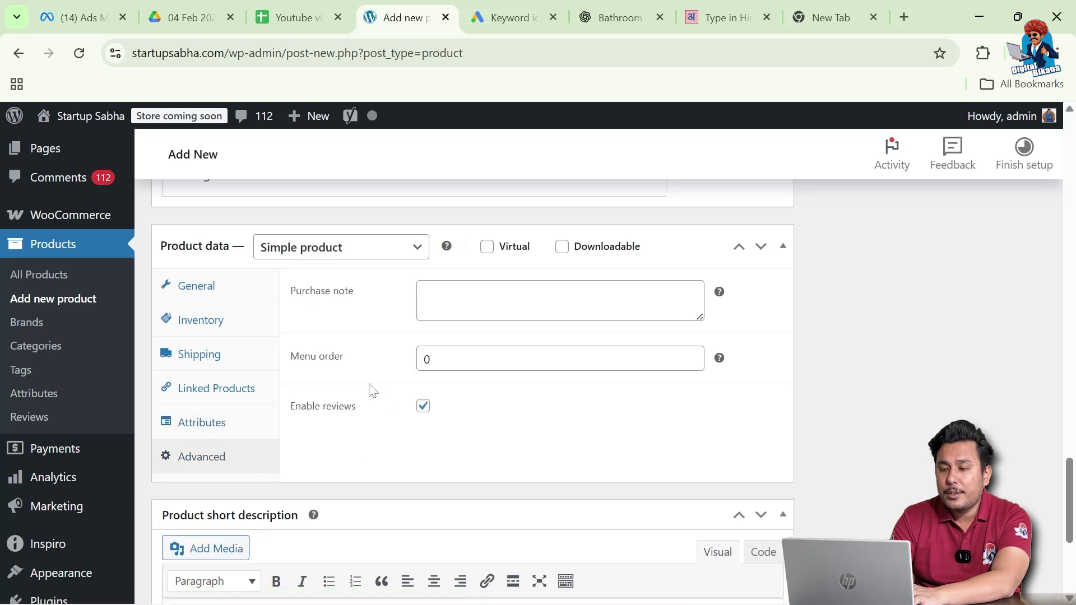
left_click(505, 301)
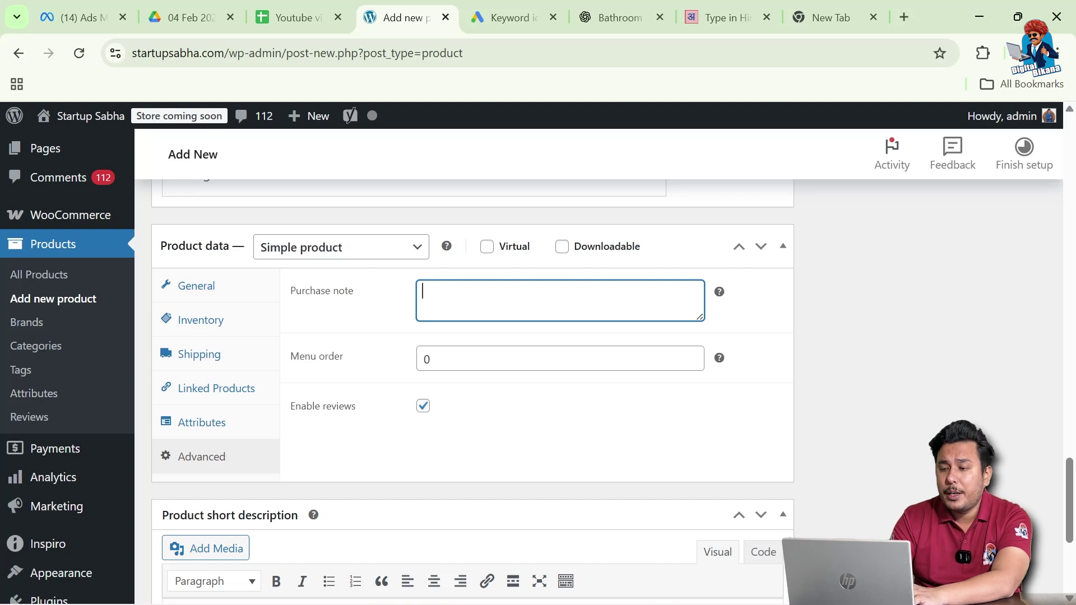
scroll(452, 379, "down", 2)
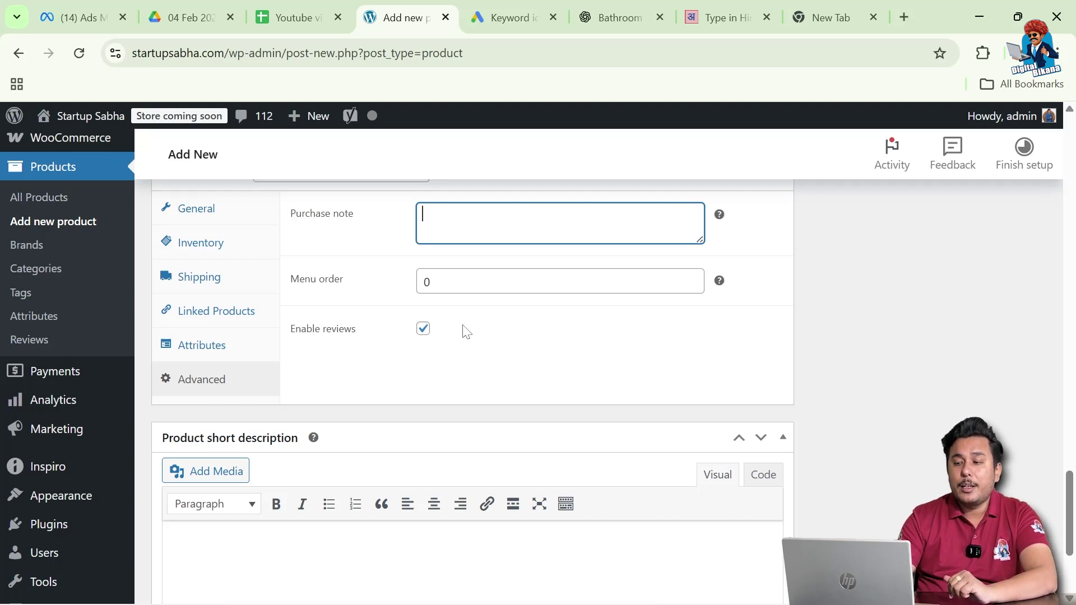
scroll(466, 332, "down", 1)
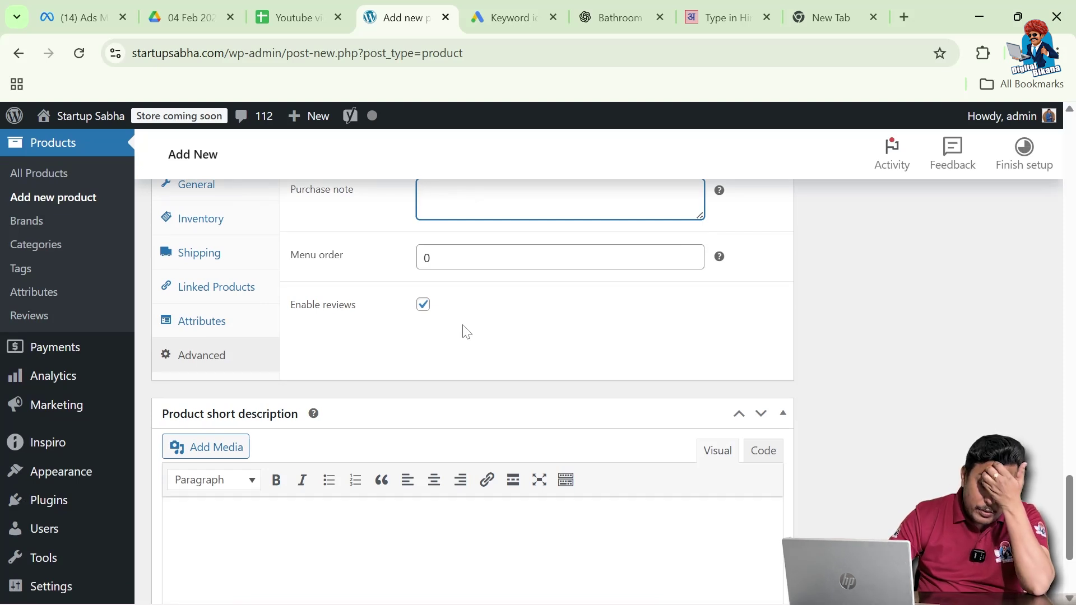
scroll(466, 332, "down", 1)
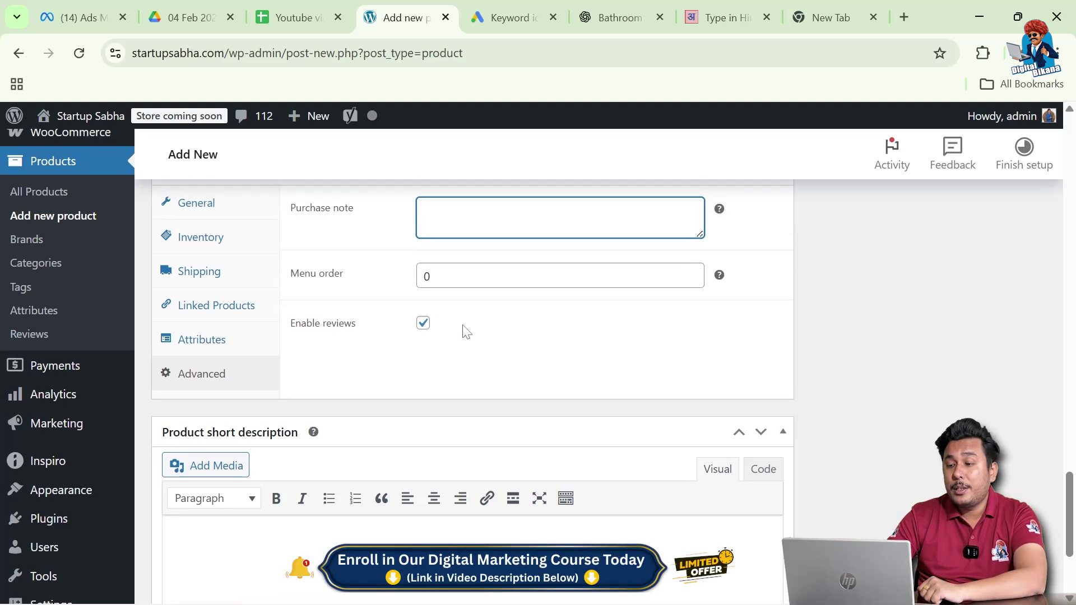
scroll(466, 333, "down", 5)
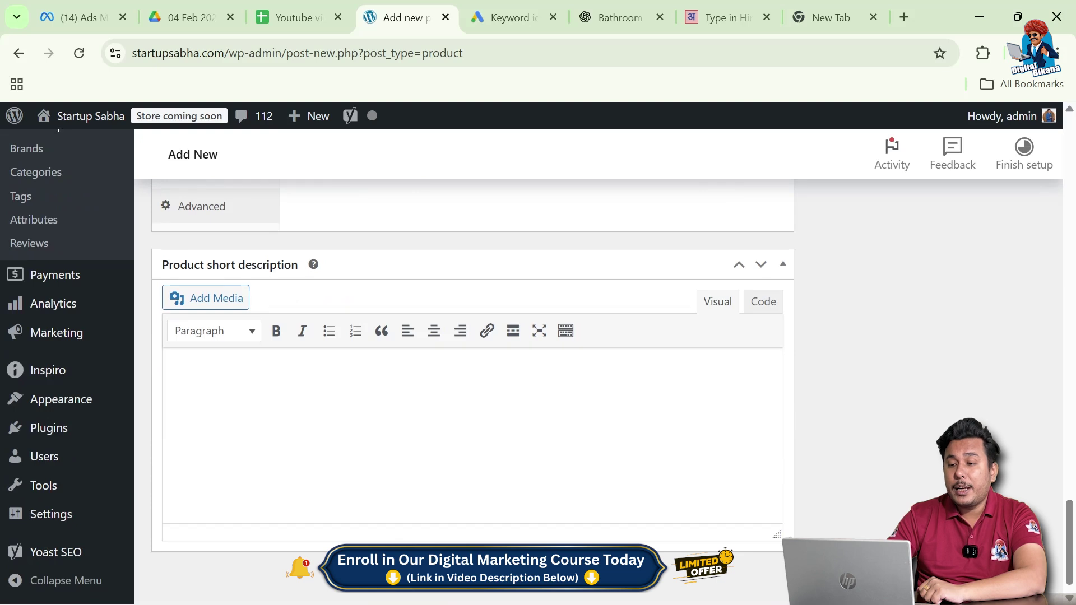
scroll(466, 333, "down", 1)
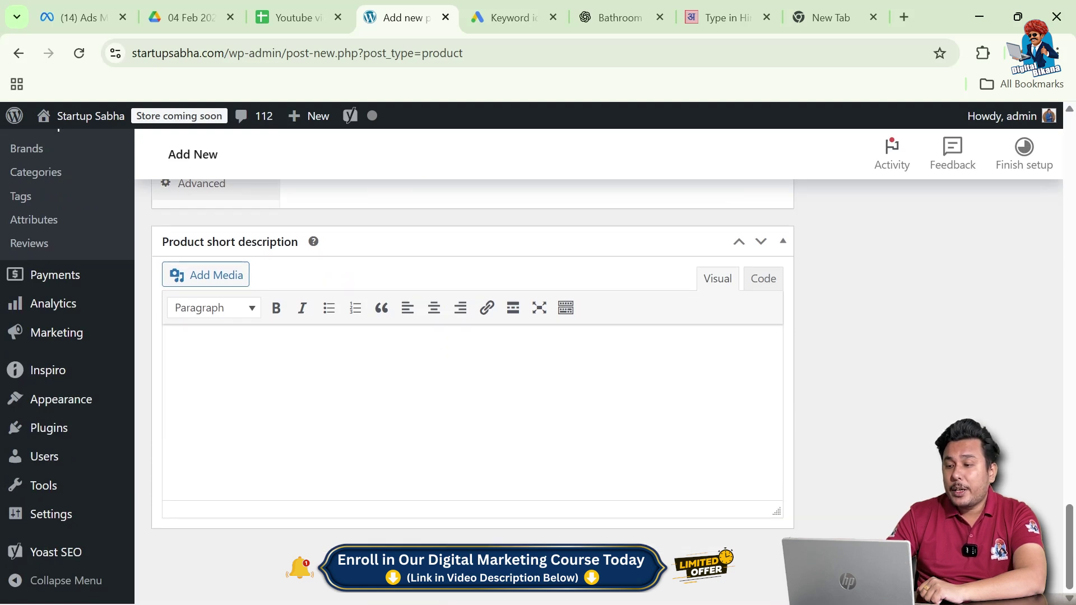
- Publish the Digital Bikana T-Shirt product
scroll(413, 445, "up", 15)
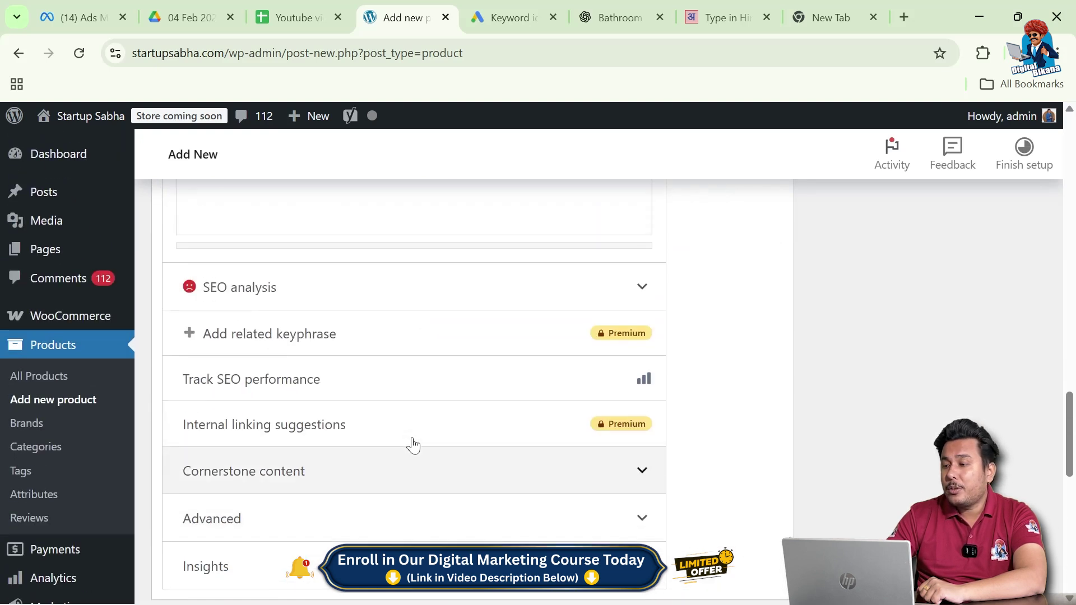
scroll(411, 443, "up", 20)
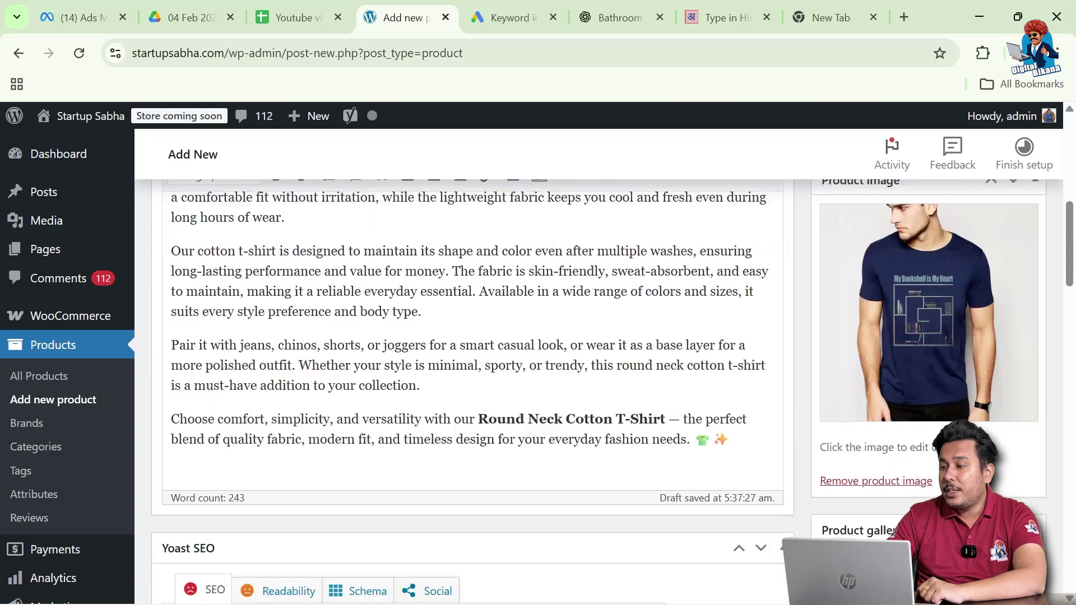
scroll(556, 492, "down", 4)
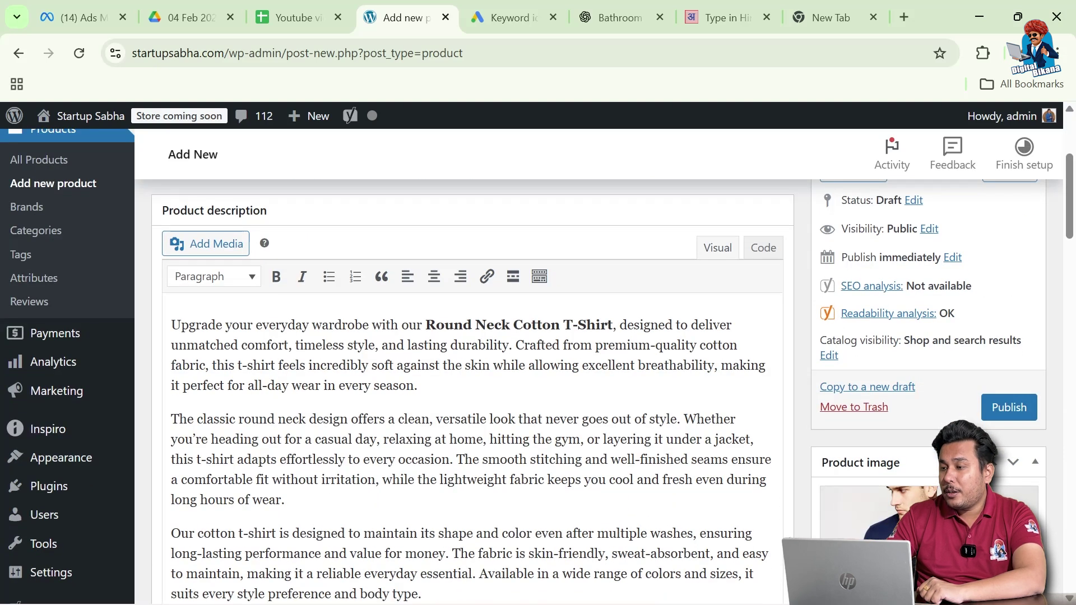
scroll(760, 356, "up", 2)
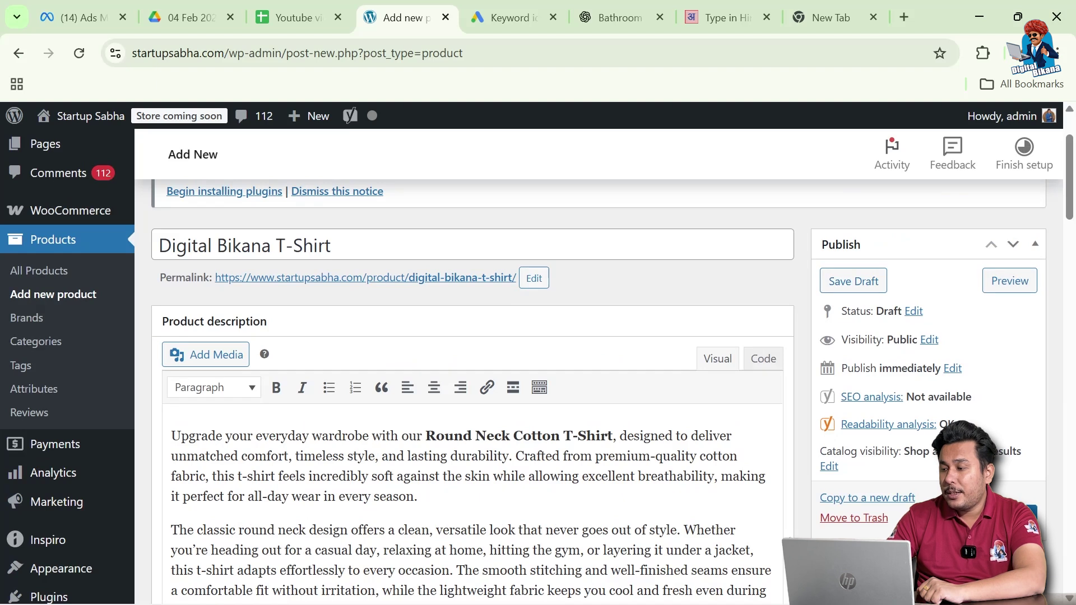
left_click(1009, 514)
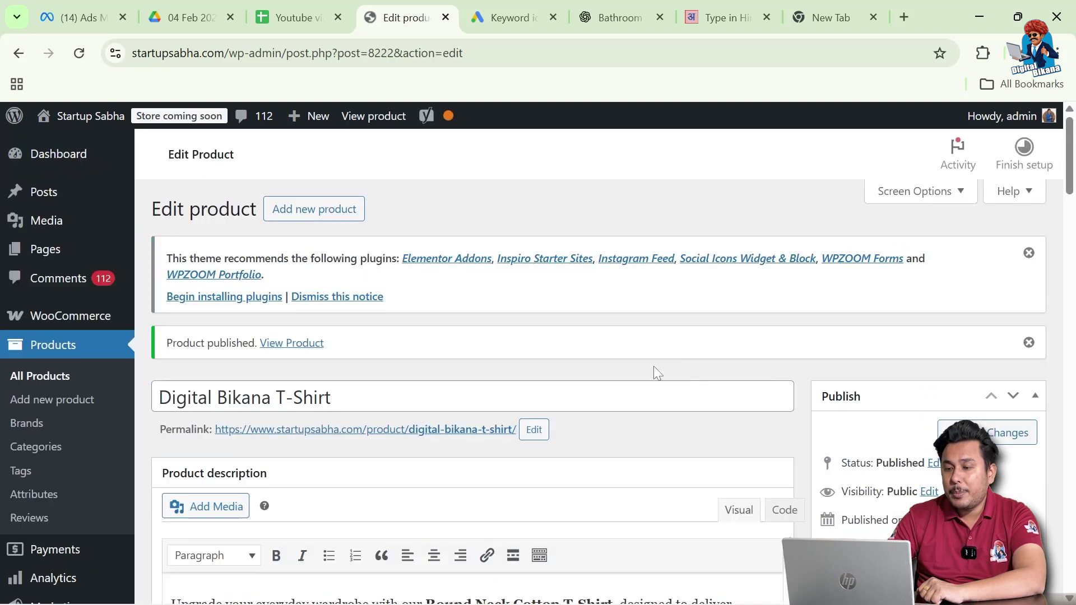
- Open the published product's store page and examine its title, price, stock status, categories and gallery images
left_click(312, 344)
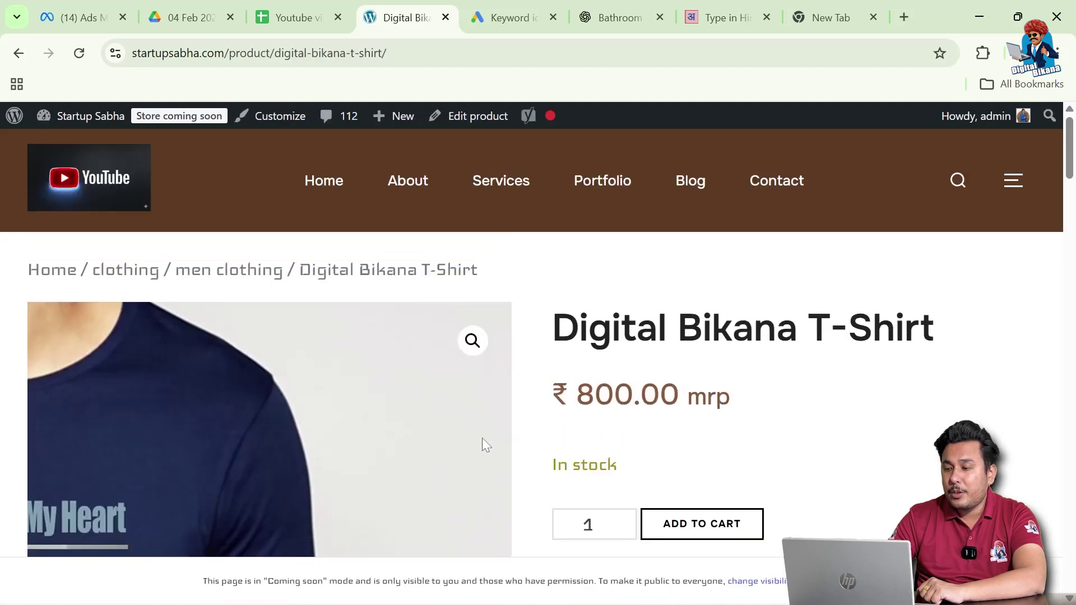
scroll(476, 437, "down", 8)
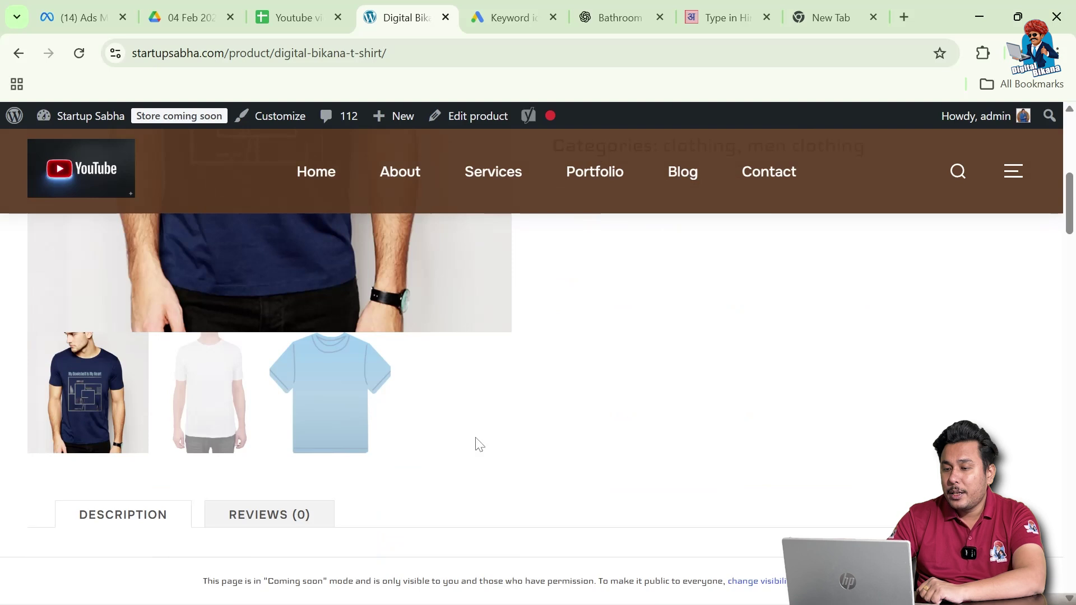
scroll(745, 444, "up", 8)
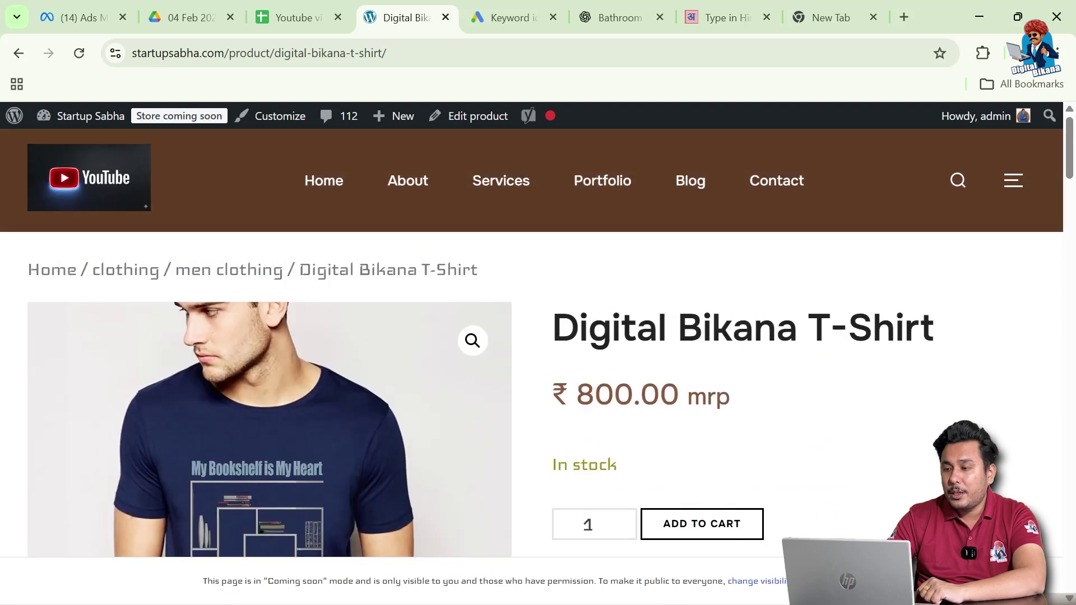
scroll(899, 365, "down", 3)
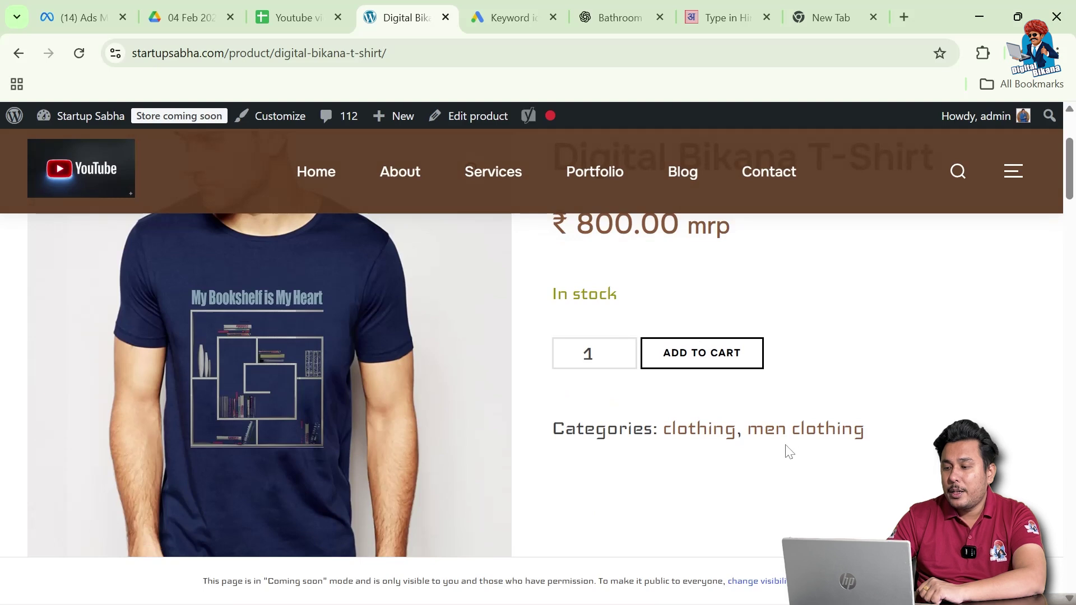
scroll(763, 456, "up", 1)
scroll(806, 506, "up", 2)
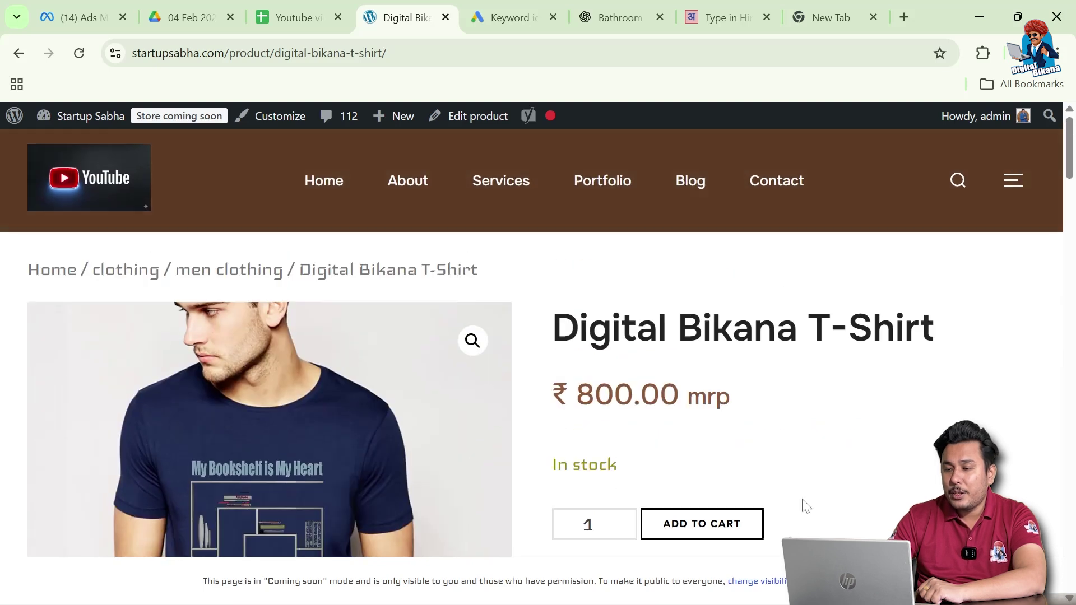
scroll(806, 505, "down", 5)
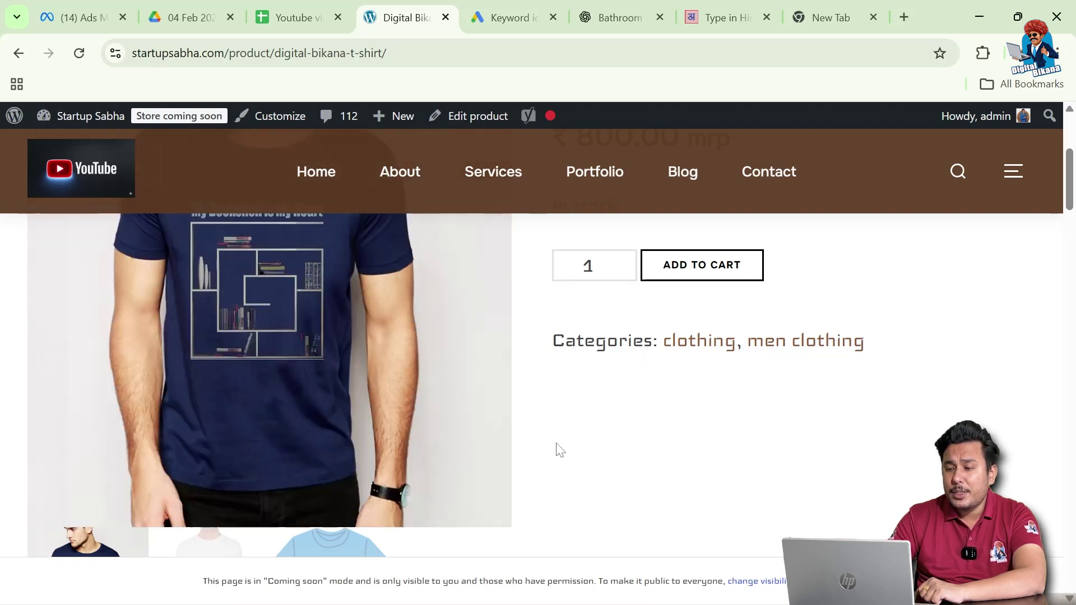
scroll(557, 451, "down", 3)
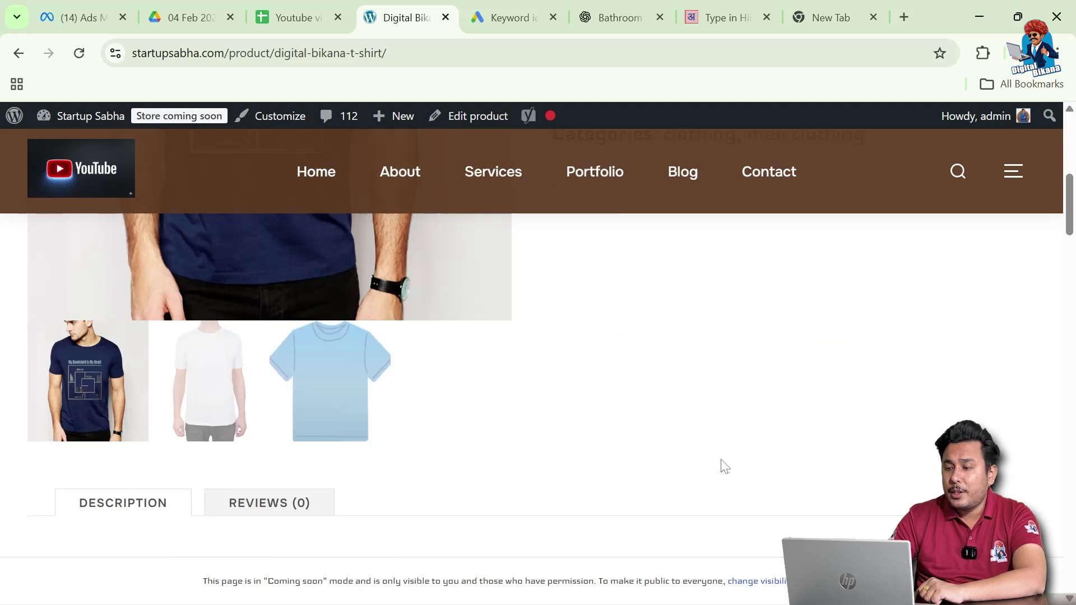
- Examine the store page's full description, the suggested upsell product and the related products section
scroll(723, 465, "down", 3)
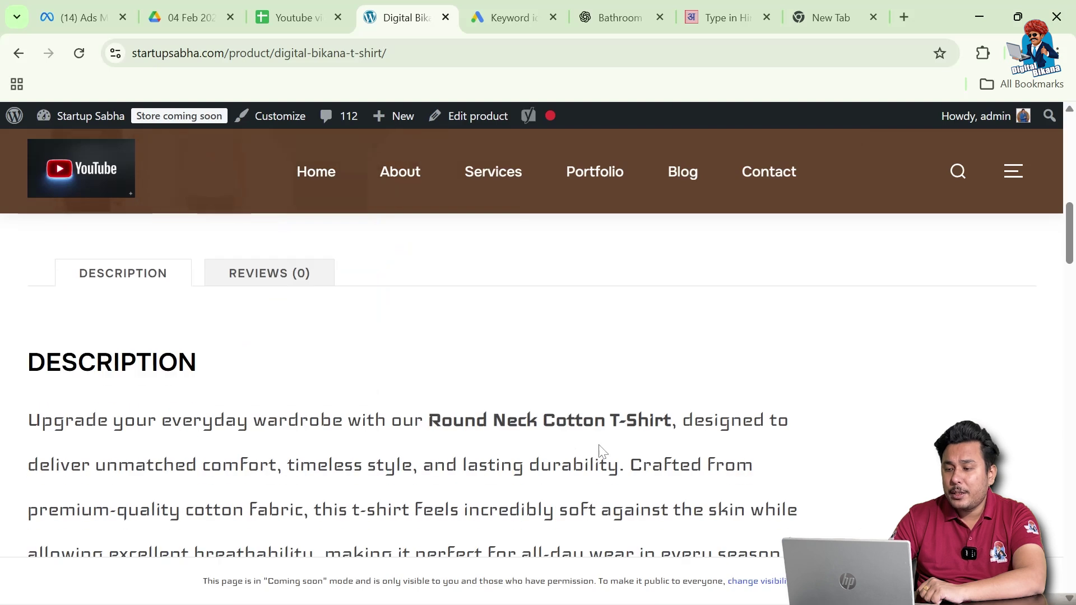
scroll(642, 435, "down", 15)
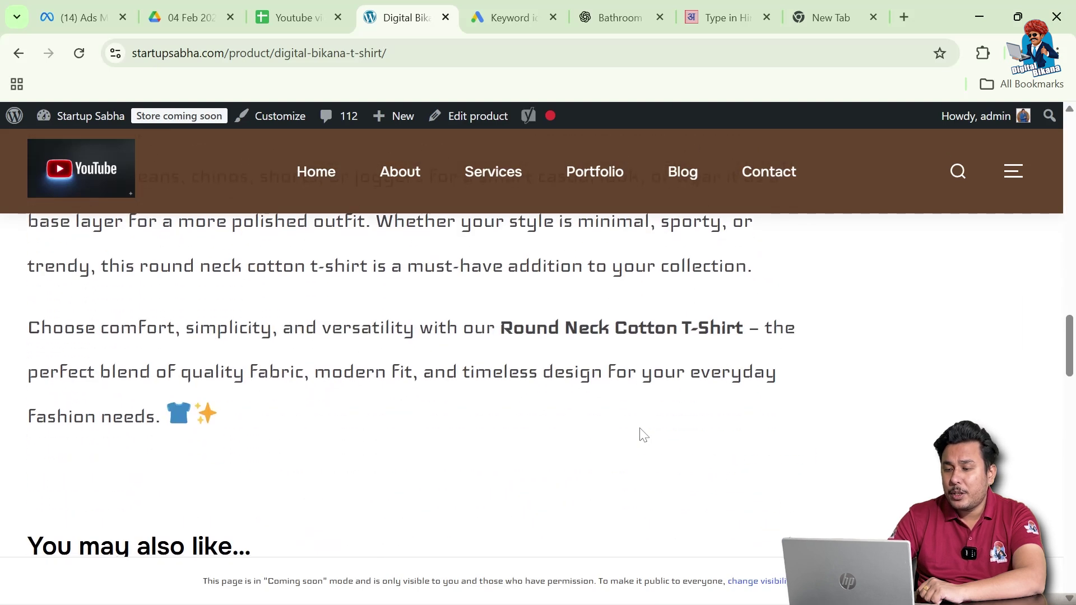
scroll(457, 461, "down", 3)
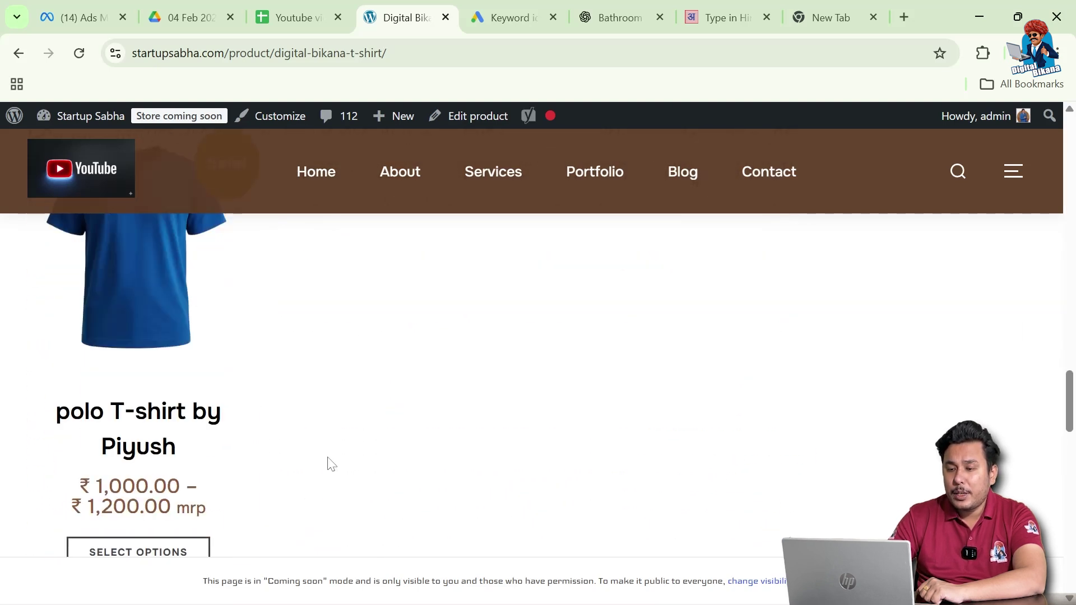
scroll(326, 435, "up", 3)
scroll(326, 435, "down", 6)
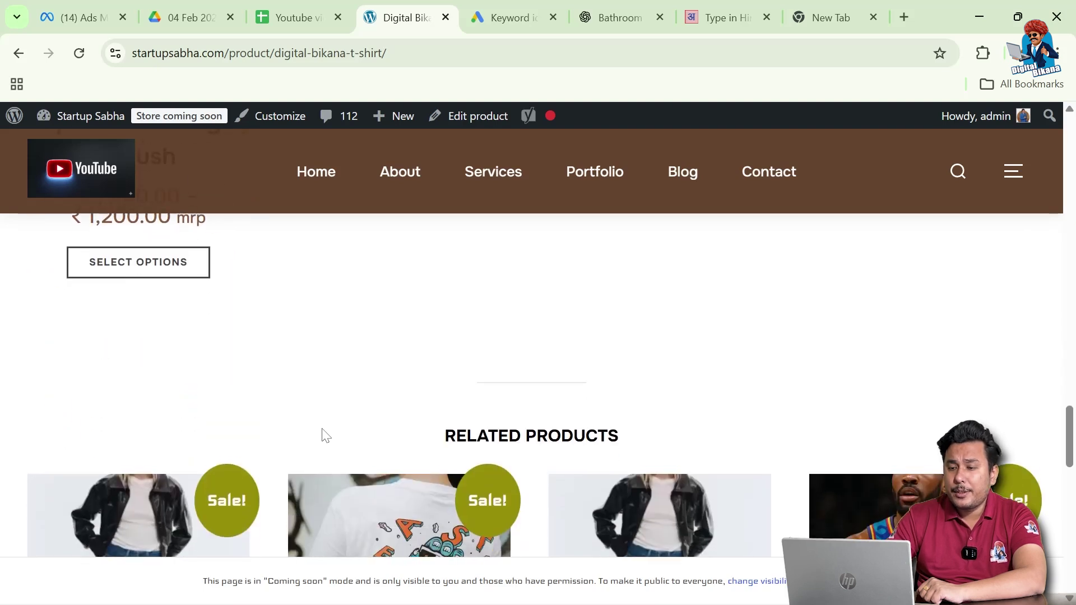
scroll(326, 436, "down", 3)
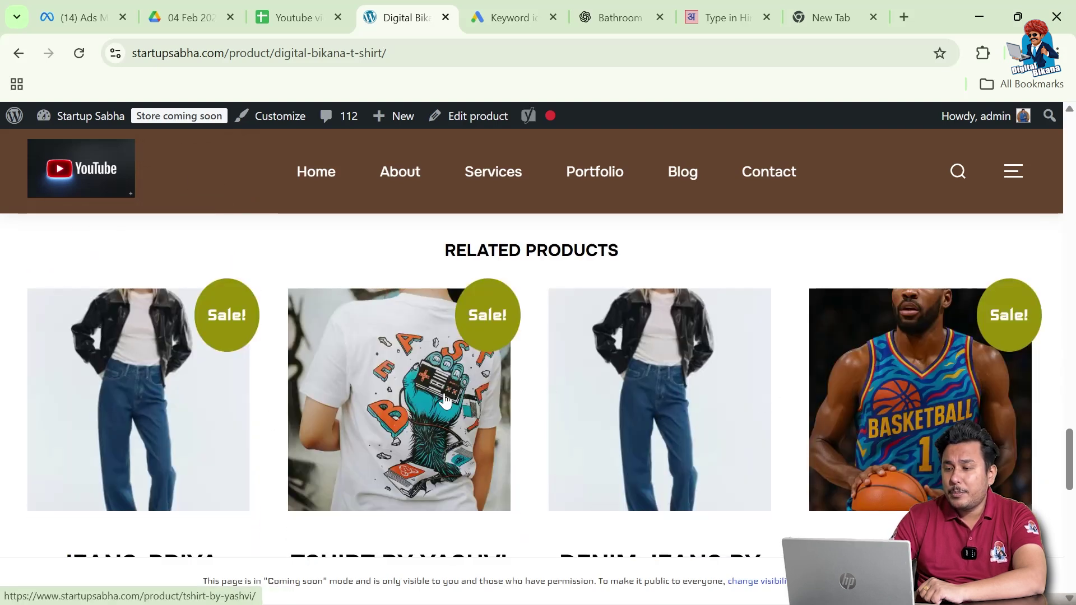
scroll(445, 401, "down", 3)
scroll(444, 401, "down", 2)
scroll(446, 401, "down", 5)
scroll(445, 402, "up", 15)
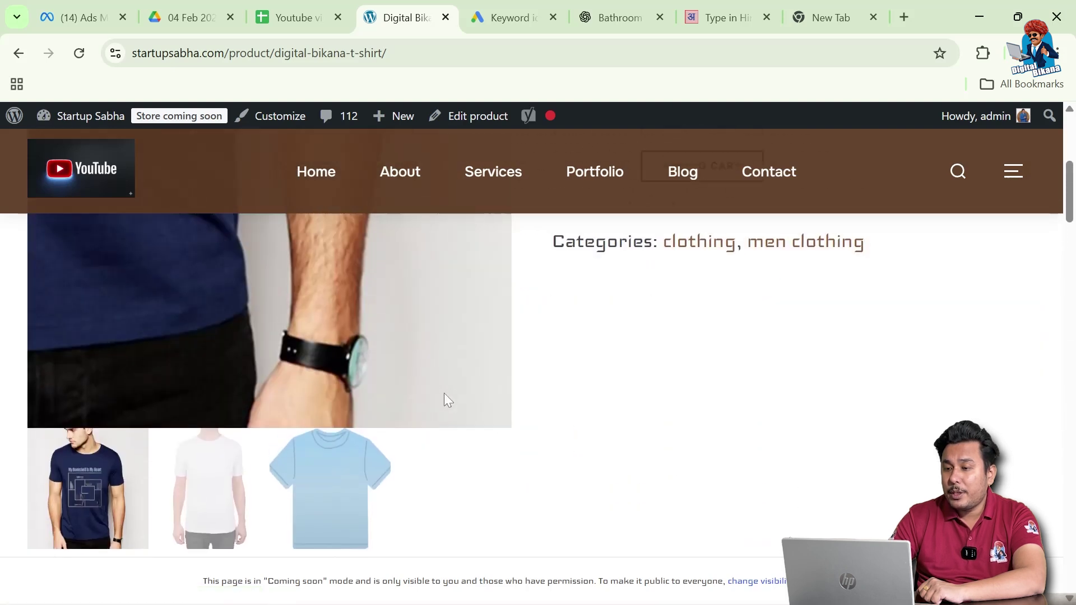
scroll(447, 399, "up", 5)
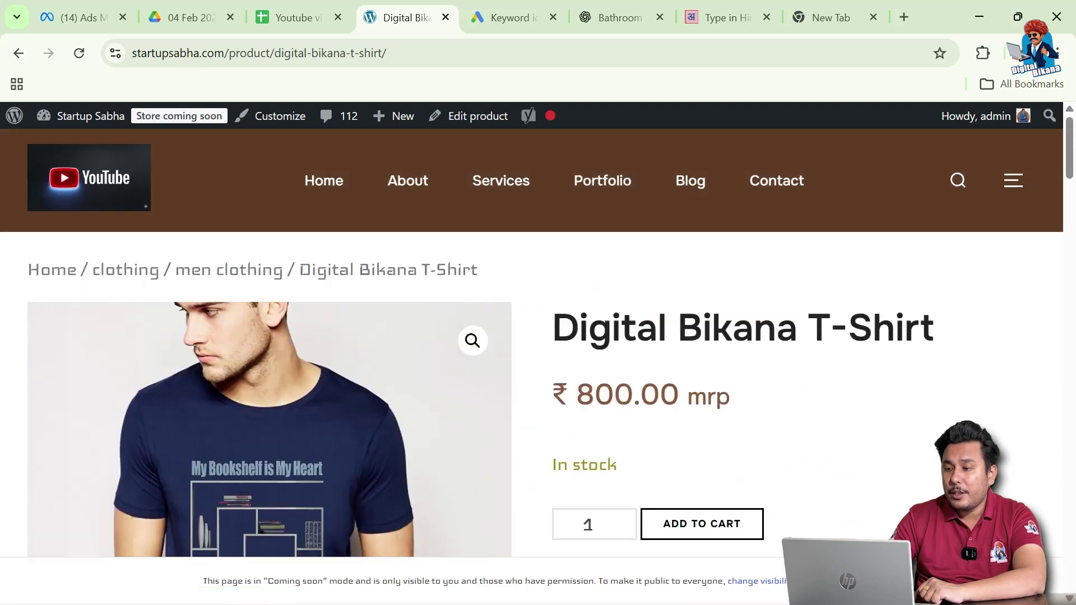
scroll(648, 426, "down", 10)
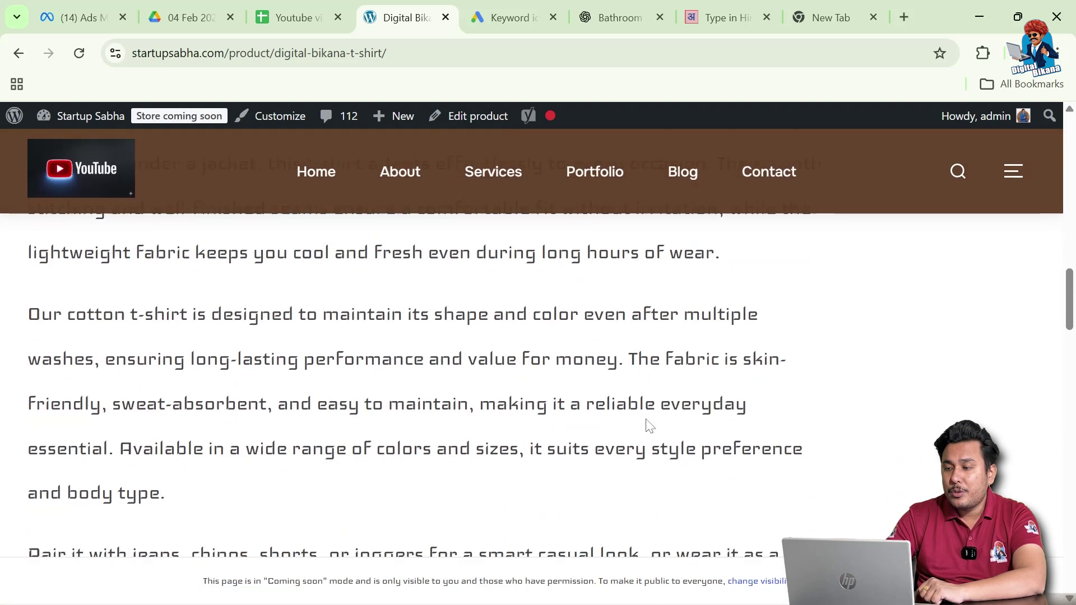
scroll(646, 425, "up", 6)
scroll(645, 426, "up", 5)
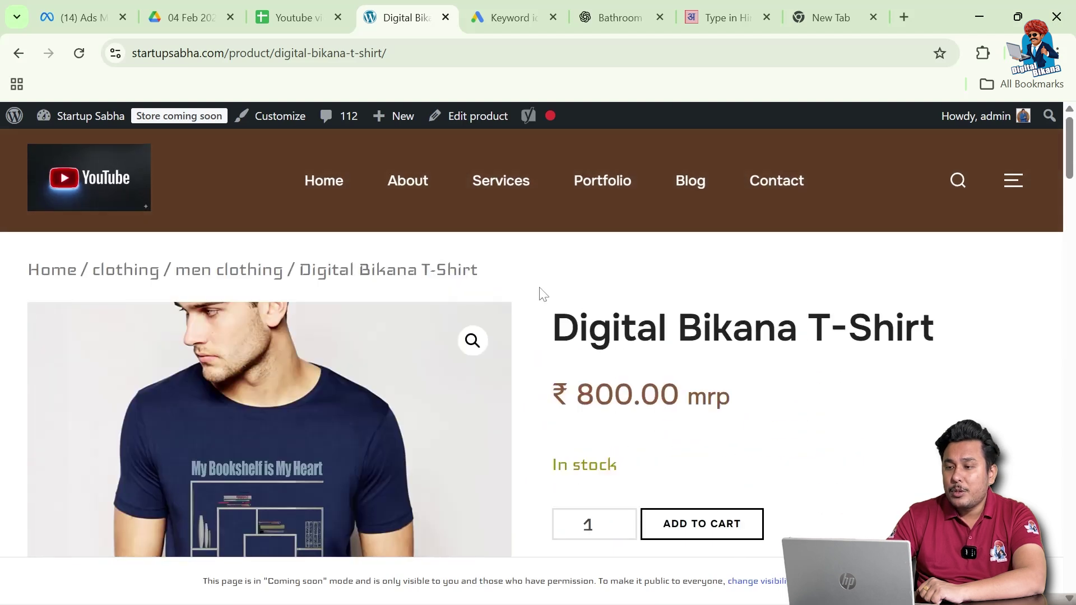